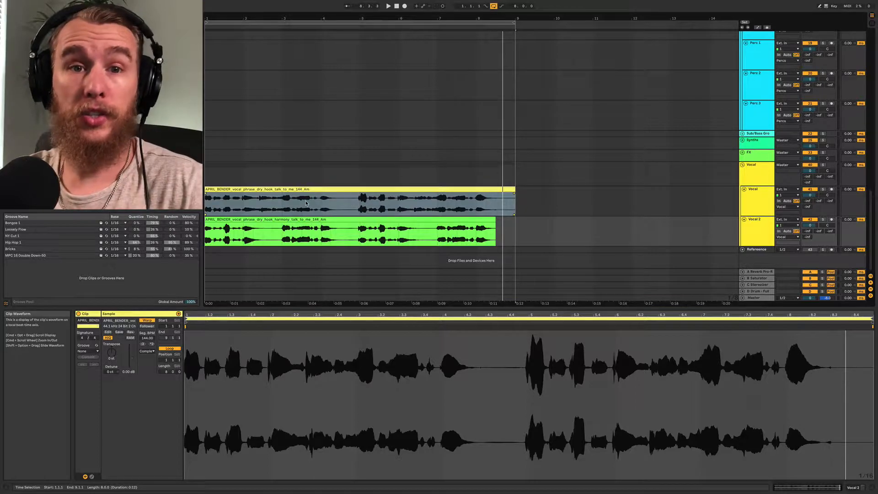
Unfold the Synths group and select a time range starting at bar 9 on the 26 Midi track.
left_click(234, 212)
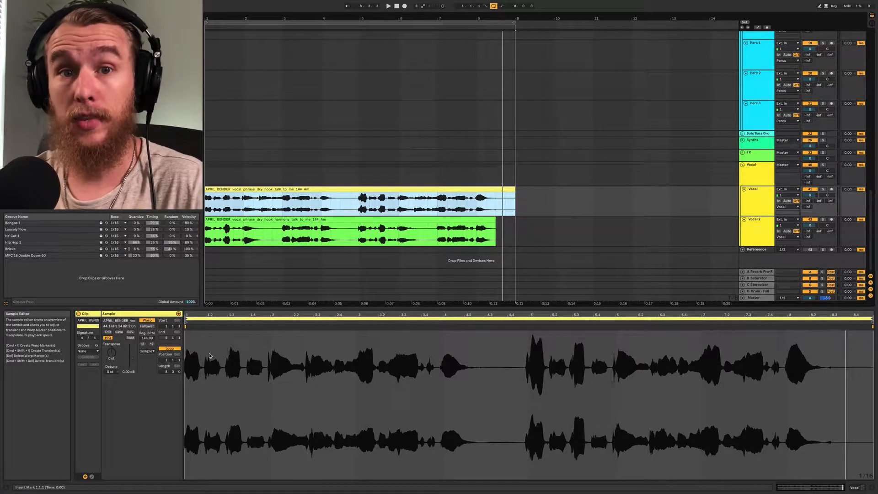
left_click(323, 221)
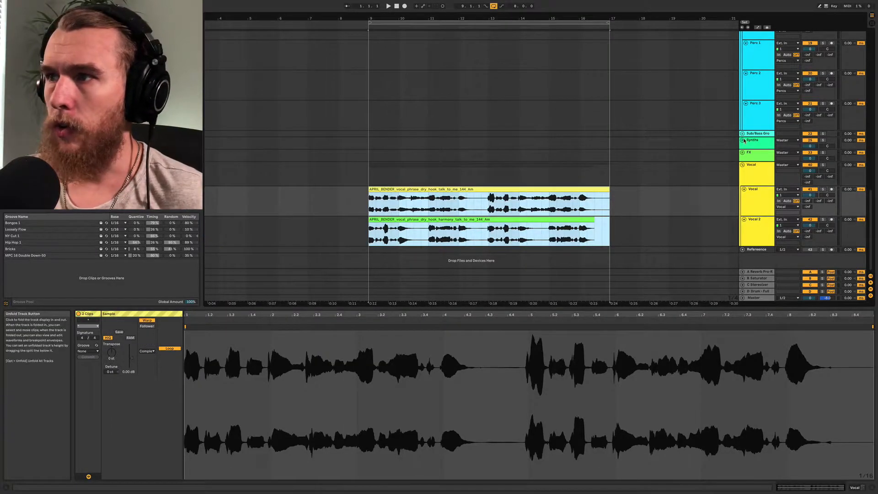
left_click(743, 141)
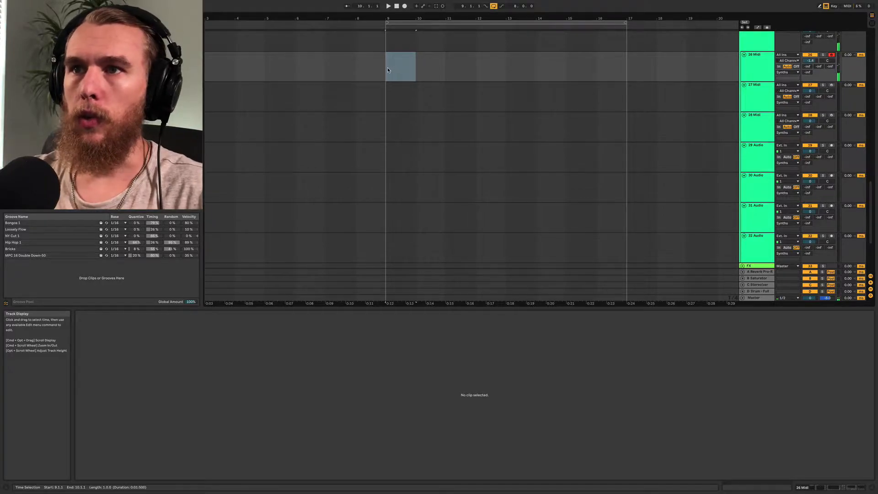
left_click_drag(385, 70, 458, 70)
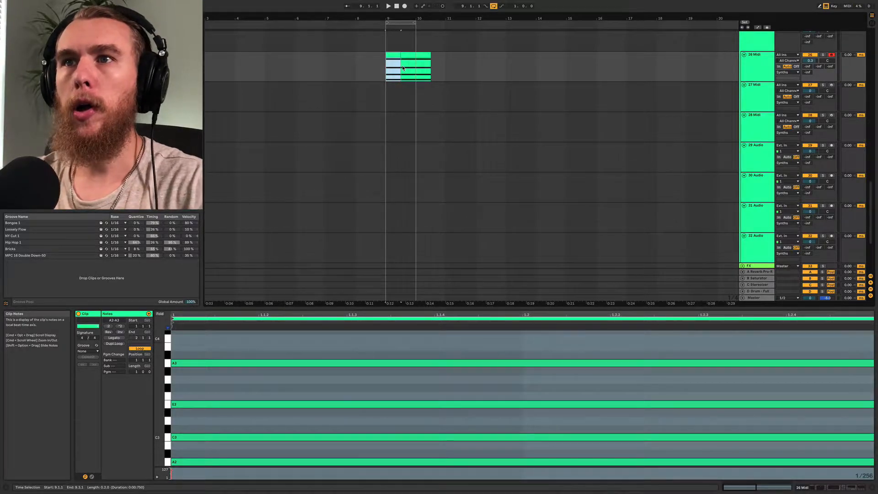
Extend the loop to four bars, from bar 9 to bar 13, and play the chord clips from bar 9.
left_click_drag(414, 22, 506, 23)
key("space")
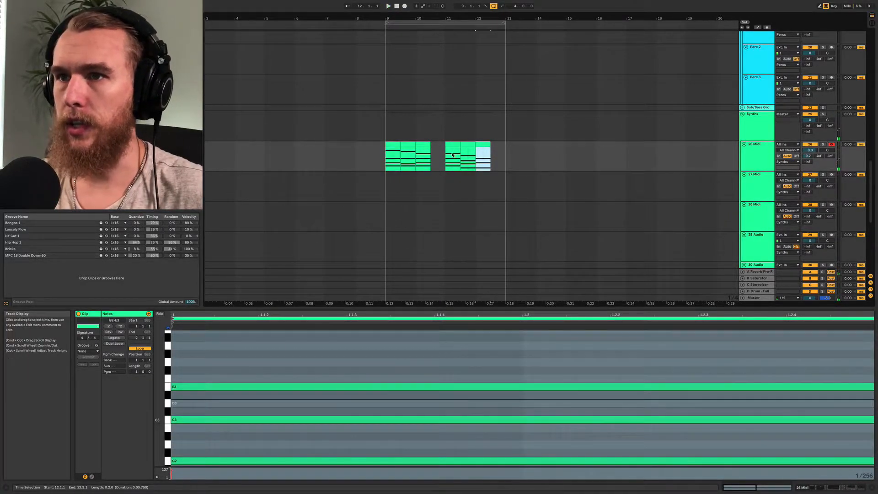
left_click(393, 145)
key("space")
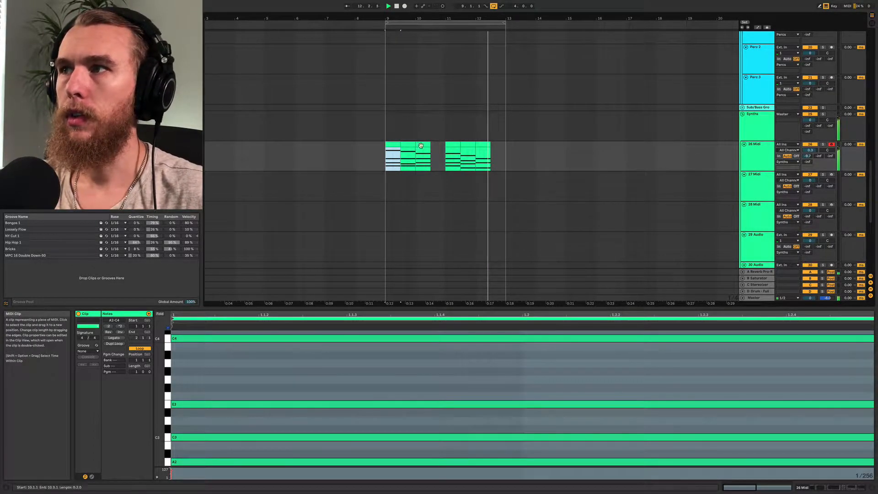
Select the 4 Kick Audio track in the Drums group.
scroll(643, 138, "up", 1)
scroll(435, 145, "up", 10)
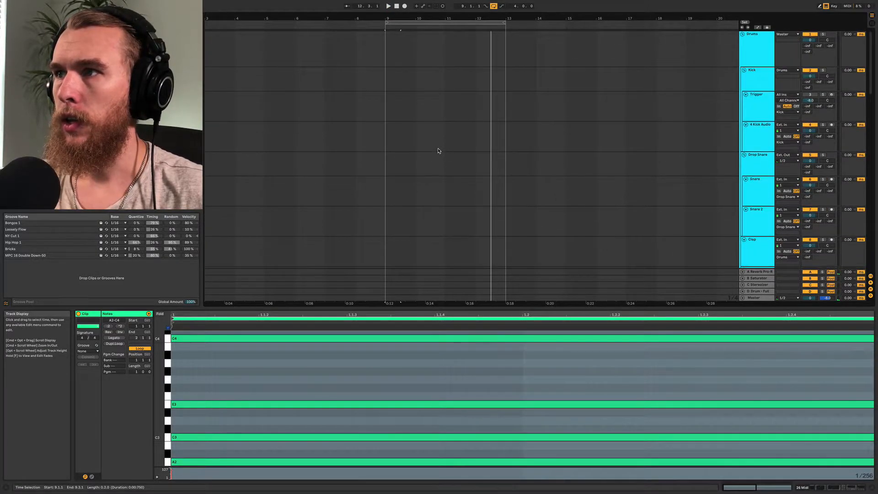
left_click(757, 135)
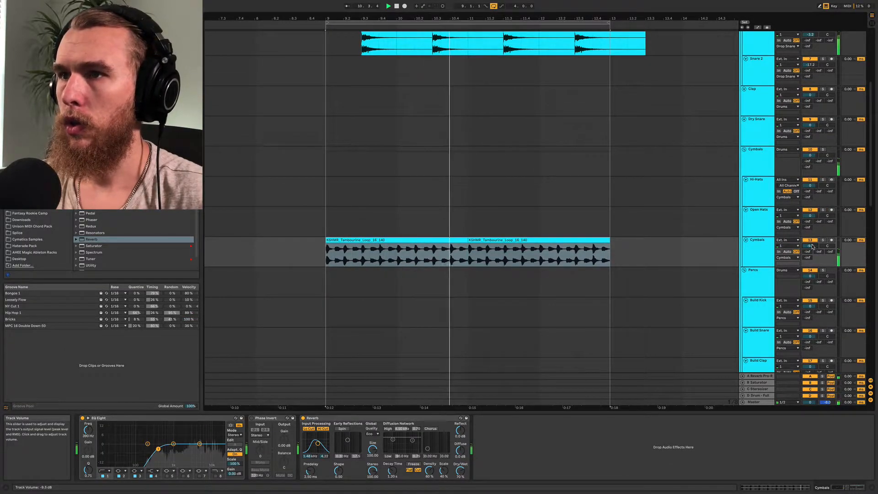
Unfold the Sub/Bass group and select its Sub Midi track.
scroll(527, 127, "up", 3)
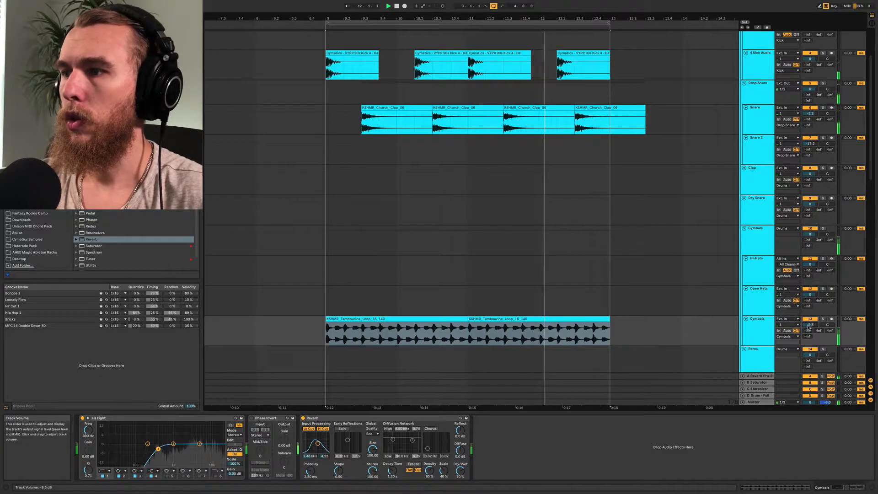
scroll(449, 151, "down", 15)
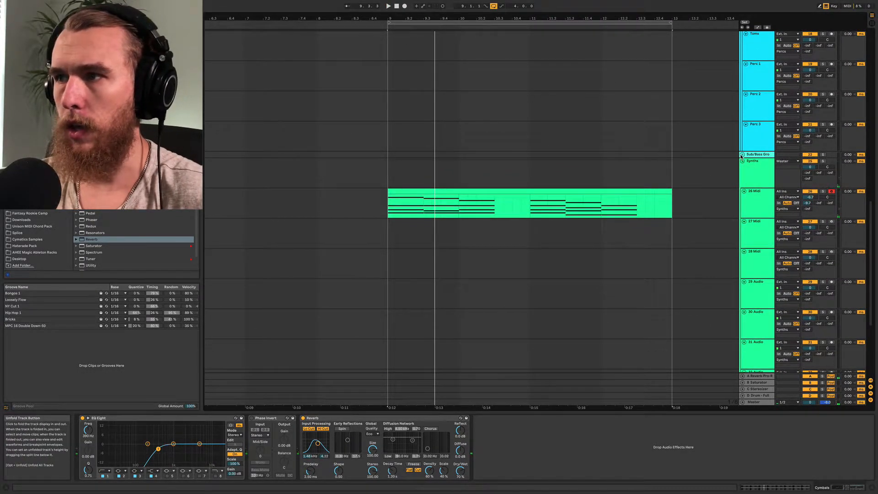
left_click(742, 156)
left_click(755, 229)
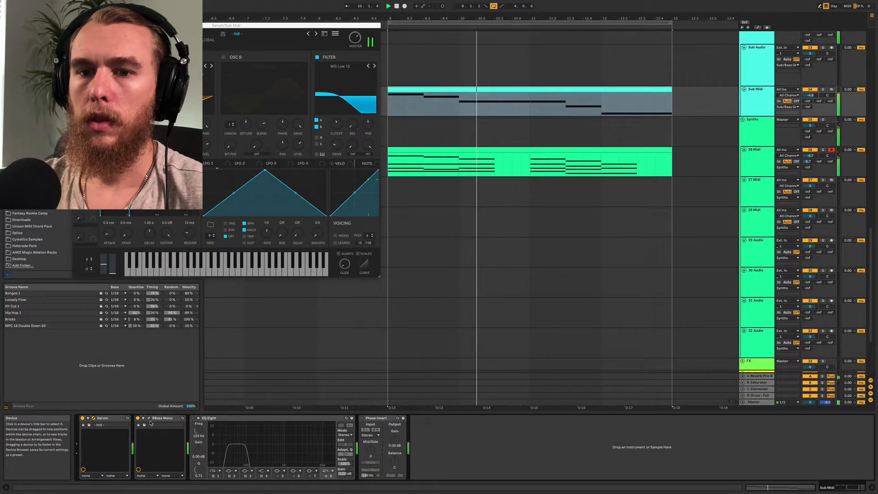
Turn off RBass Mono and turn on EQ Eight in the Sub Midi device chain.
left_click(137, 418)
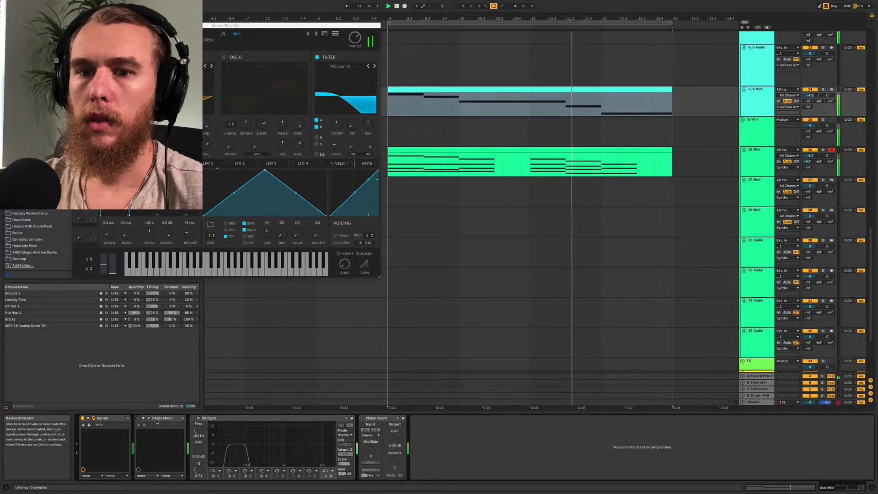
left_click(193, 418)
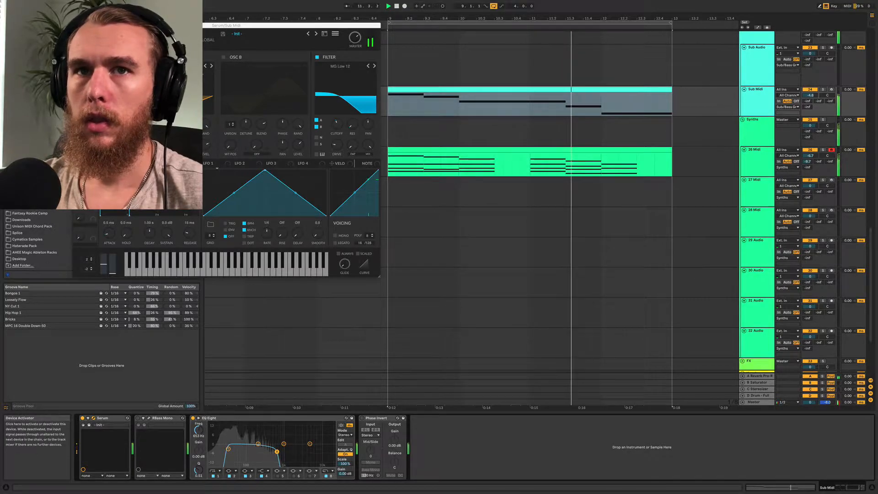
left_click(514, 150)
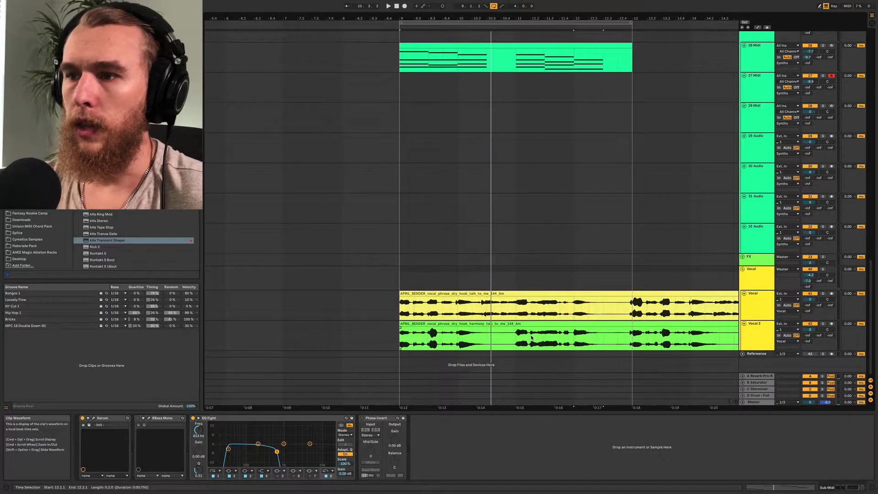
Play the vocal chop and lower its pitch in LittleAlterBoy.
scroll(531, 334, "right", 4)
scroll(605, 337, "right", 5)
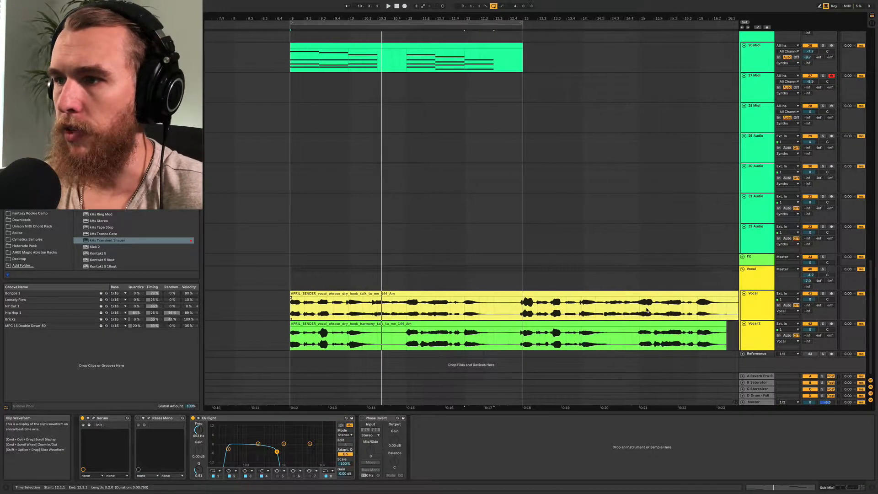
scroll(329, 179, "left", 8)
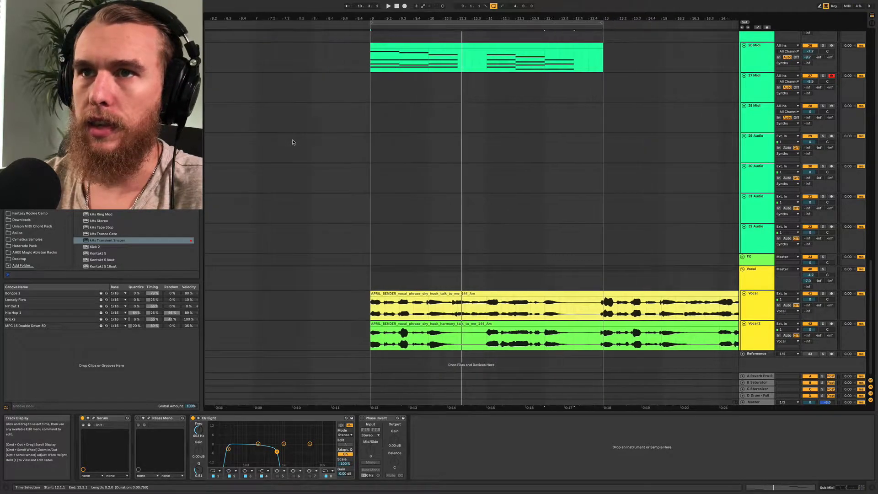
scroll(578, 219, "right", 5)
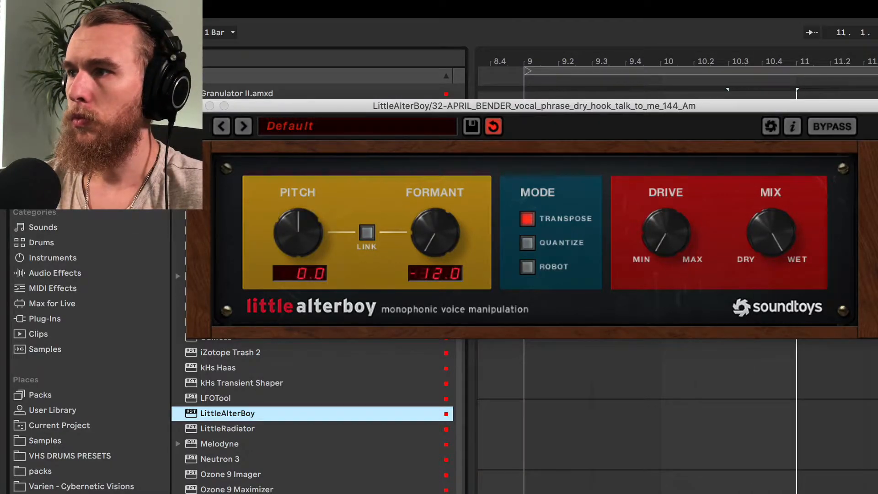
key("space")
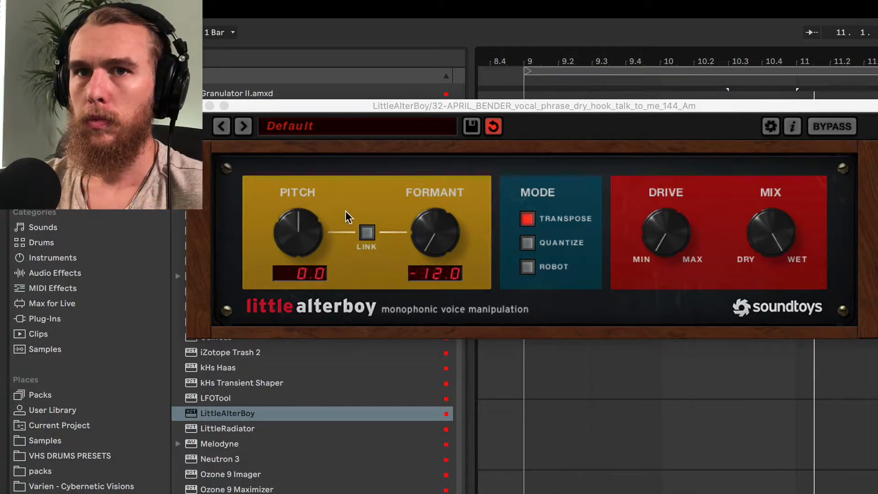
left_click_drag(302, 231, 301, 353)
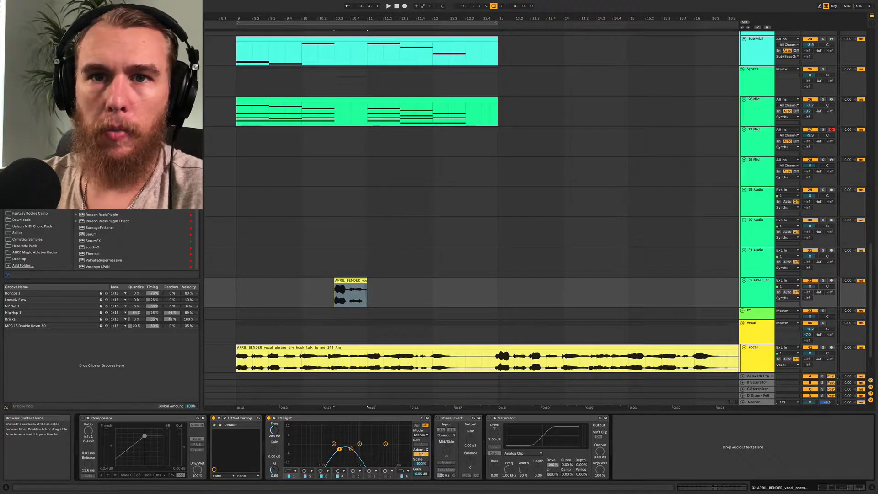
Add a Reverb after the Saturator on the vocal chop track, adjusting its dry/wet mix and raising the decay time to about 4.7 s.
left_click(23, 67)
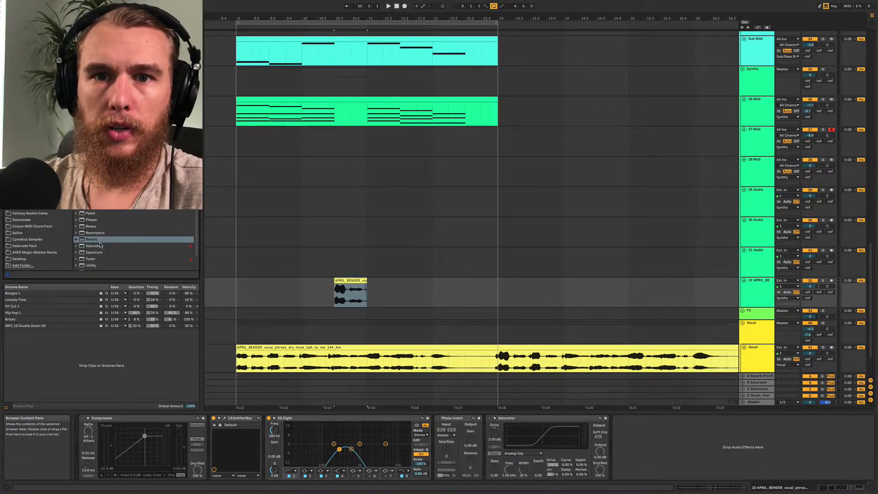
left_click_drag(98, 239, 627, 447)
left_click_drag(779, 474, 779, 468)
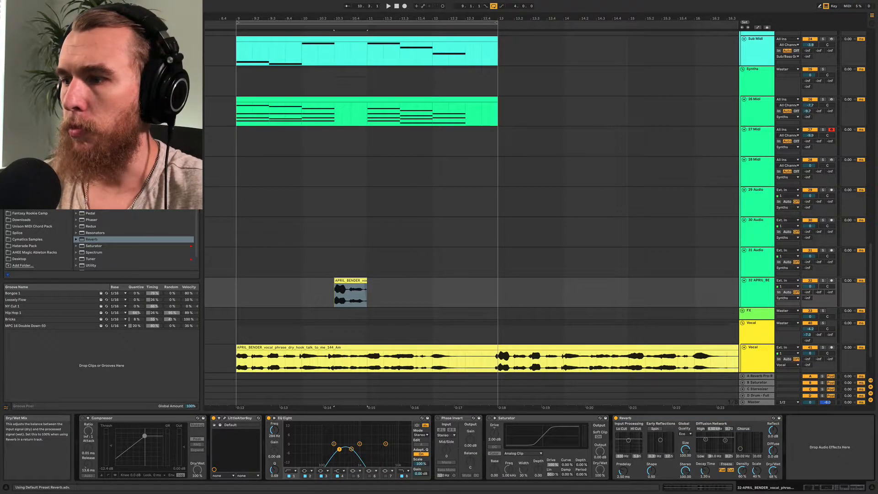
left_click_drag(705, 470, 705, 468)
key("space")
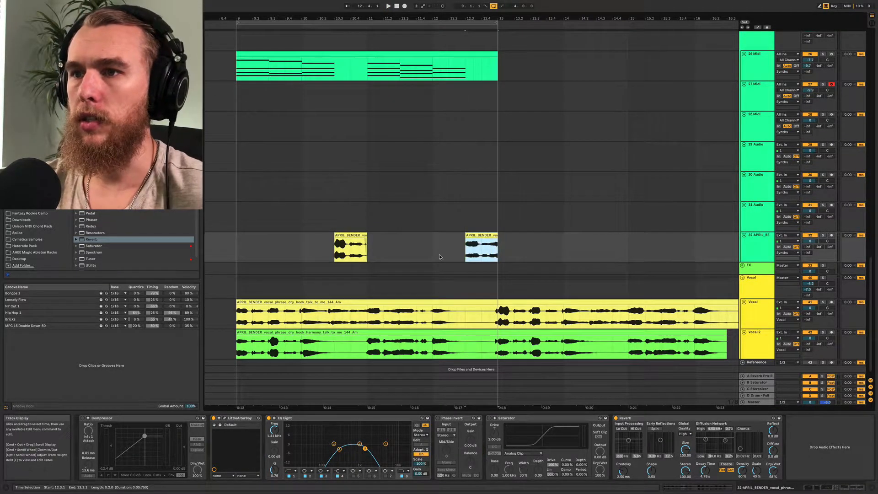
Play the loop to check the two vocal chops with their effects.
key("space")
left_click(471, 250)
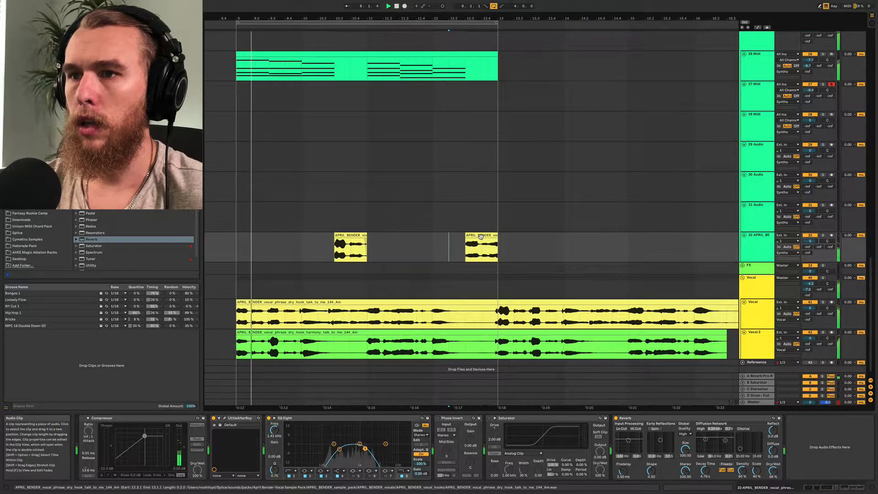
left_click(761, 244)
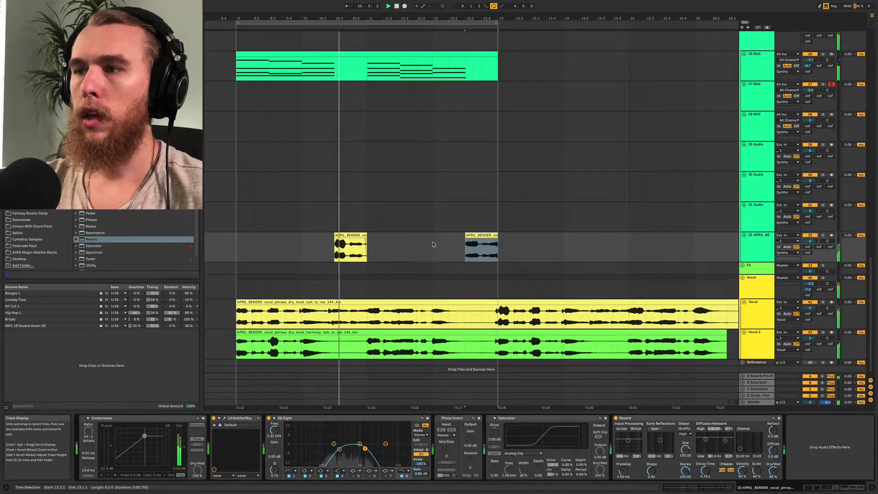
Duplicate the bar 9 to 13 section from the Sub Midi track through the vocal chop track, and extend the loop to bar 17.
scroll(369, 184, "left", 3)
scroll(369, 184, "down", 4)
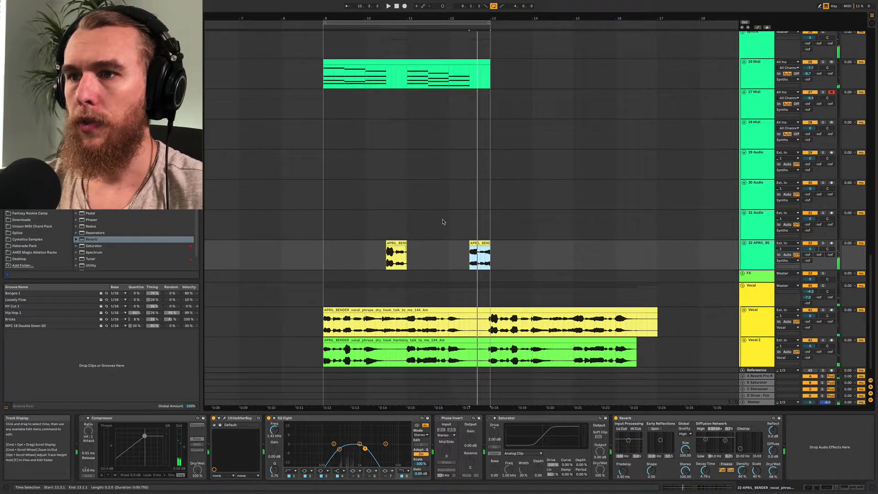
scroll(441, 222, "up", 4)
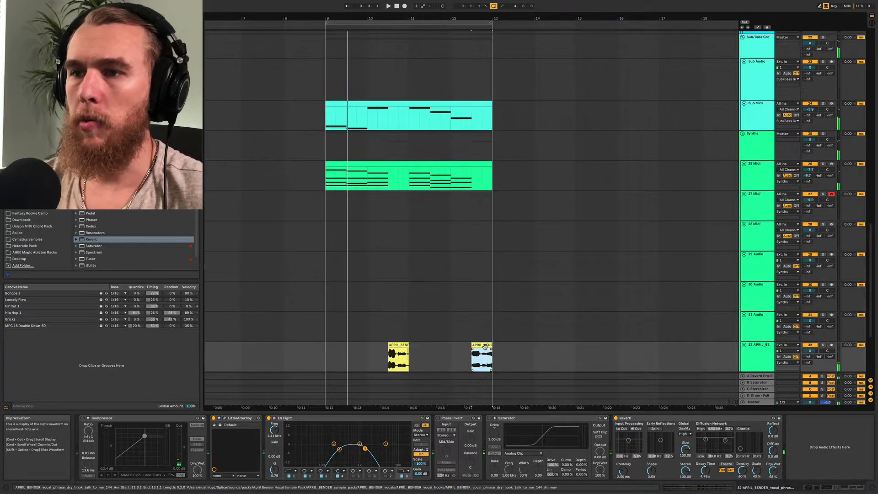
left_click(359, 102)
key("space")
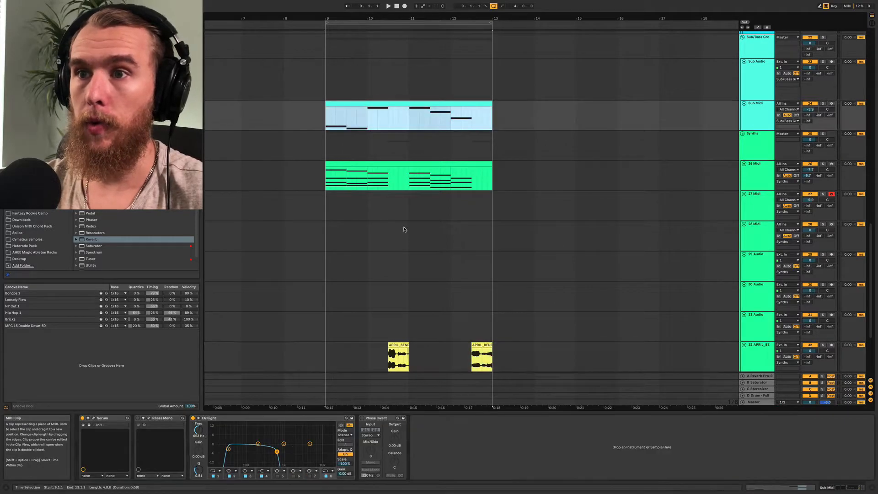
left_click(481, 347, "shift")
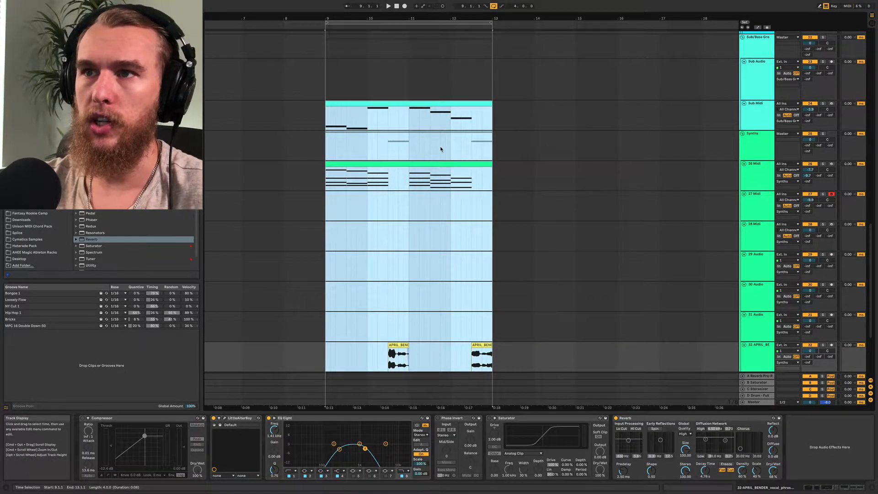
key("super+d")
mouse_move(491, 20)
left_mouse_down()
mouse_move(608, 21)
mouse_move(660, 44)
left_mouse_up()
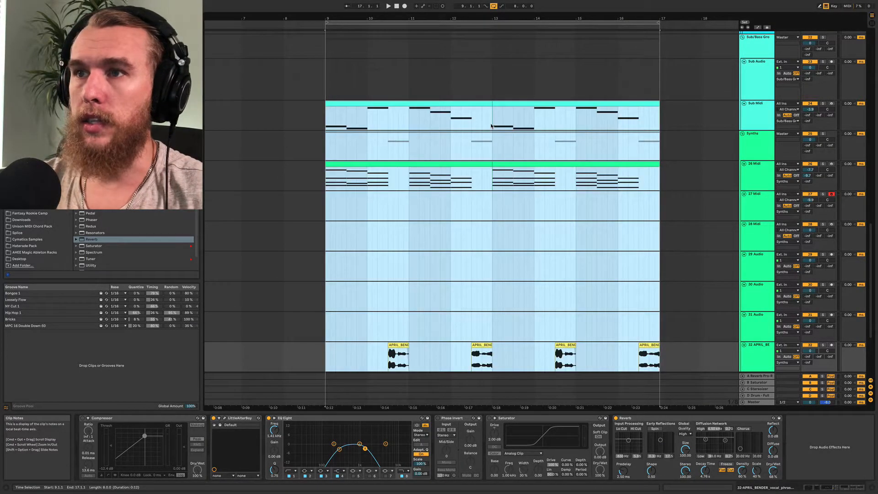
Duplicate the drum clips from the kick track through the tambourine loop along the timeline.
scroll(486, 123, "up", 15)
left_click(481, 192)
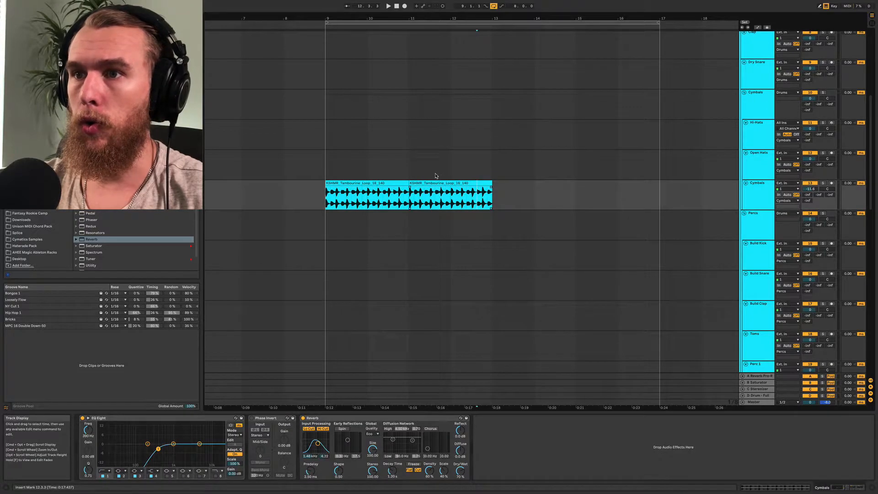
scroll(384, 180, "up", 10)
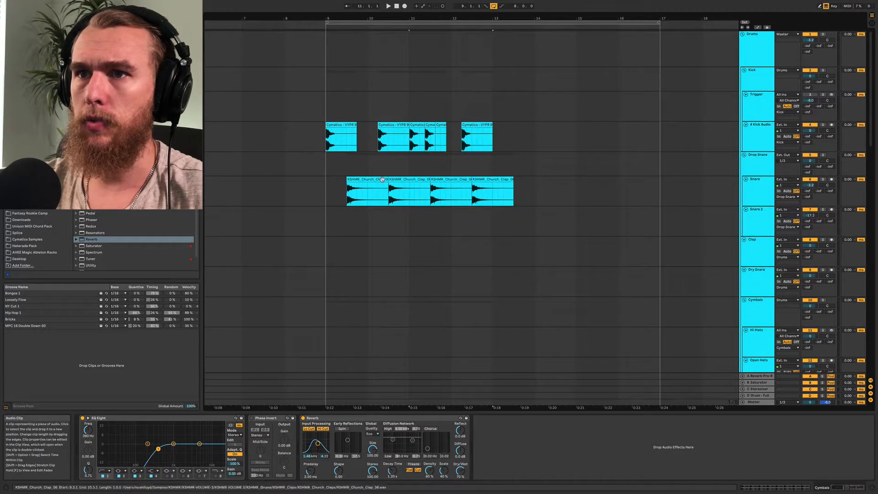
left_click(327, 143, "shift")
key("ctrl+d")
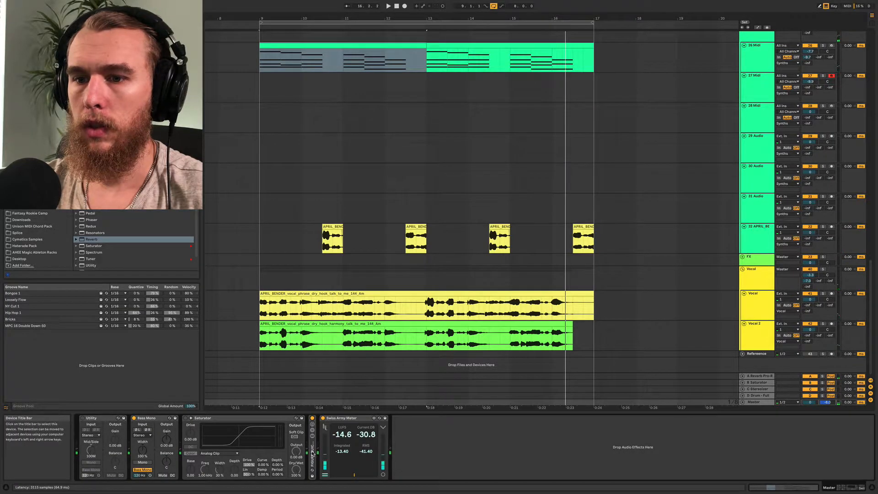
Expand the FIGURE QUICK MASTER rack on the Master and lower the Vocal group volume to about -4.8 dB during playback.
double_click(313, 454)
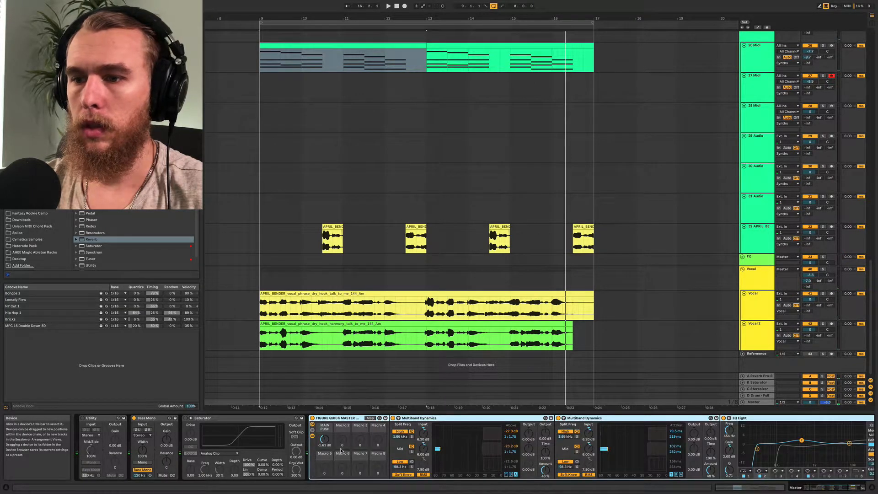
key("space")
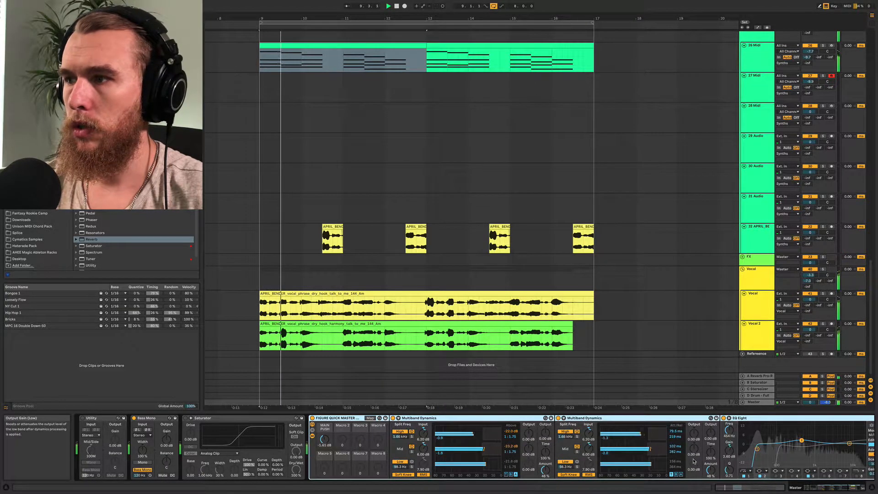
left_click_drag(811, 275, 811, 281)
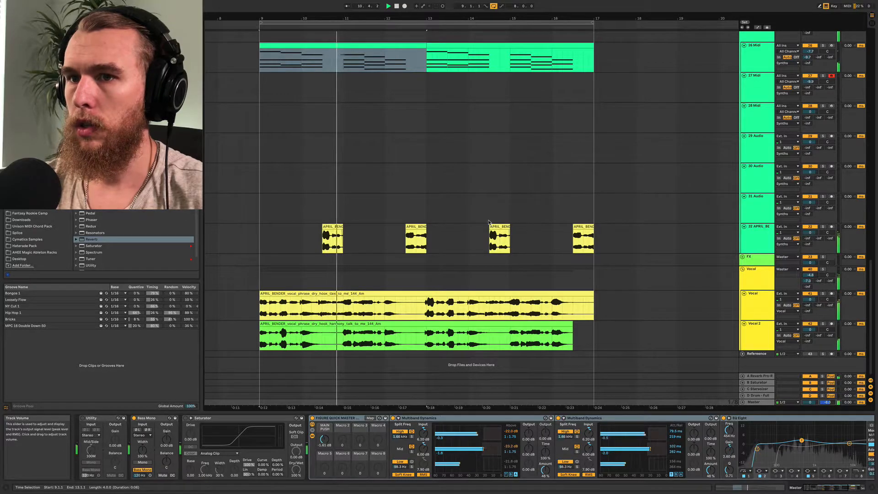
Consolidate the kick Trigger MIDI from bar 9 to bar 17 into one eight-bar clip.
scroll(414, 214, "up", 5)
scroll(414, 213, "up", 5)
scroll(414, 214, "left", 2)
scroll(414, 214, "down", 4)
scroll(414, 214, "up", 10)
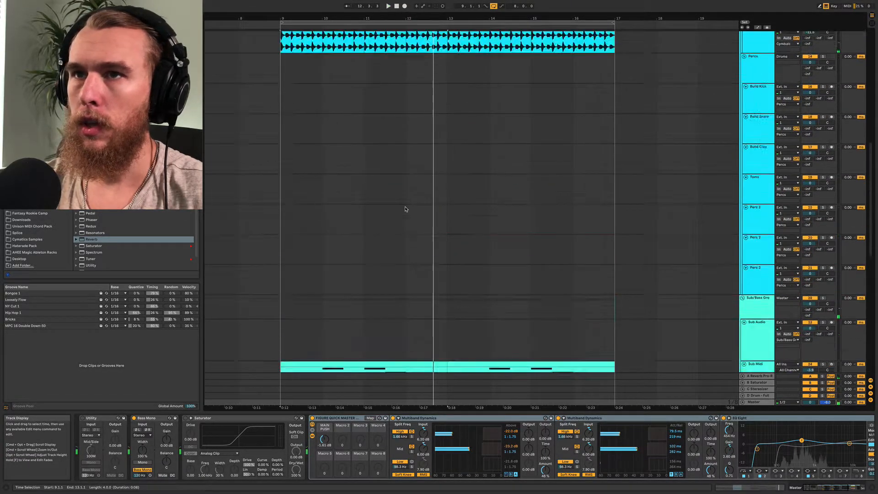
left_click_drag(282, 108, 603, 107)
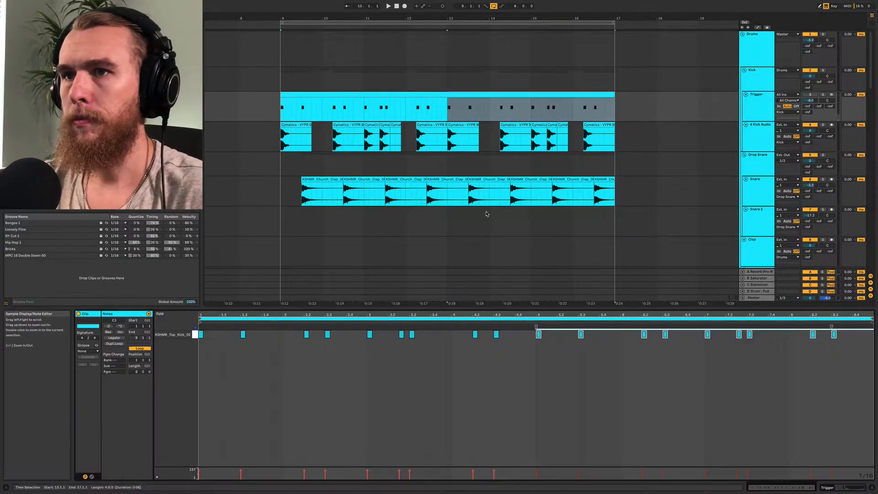
Open FabFilter Pro-C 2 on the Synths group and adjust its release during playback.
scroll(455, 126, "down", 10)
scroll(455, 127, "down", 10)
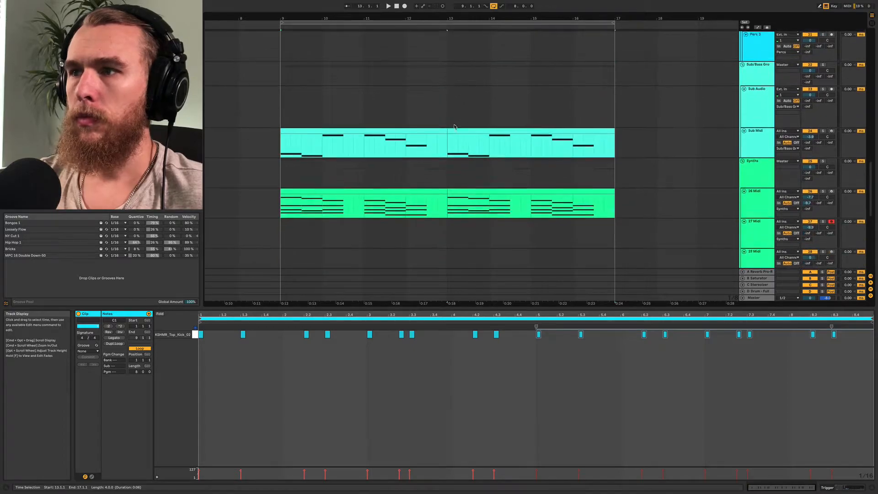
left_click(750, 172)
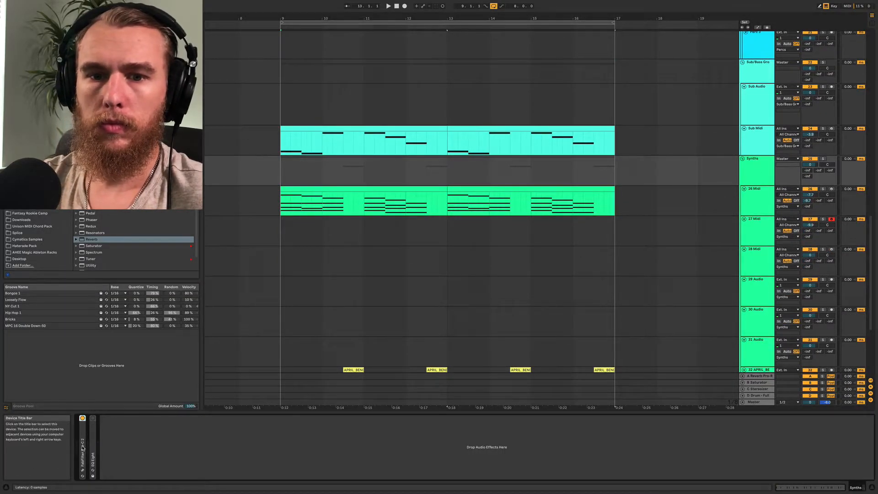
double_click(83, 448)
left_click(97, 419)
key("space")
left_click_drag(370, 194, 371, 183)
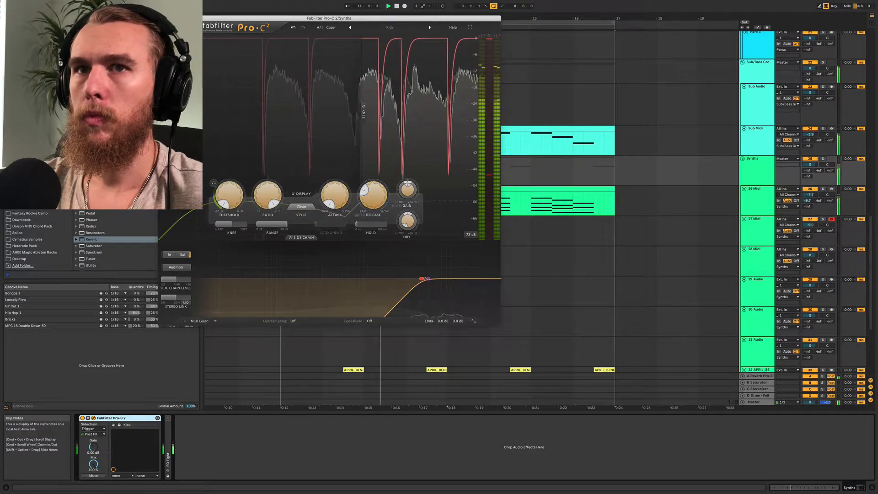
key("super+w")
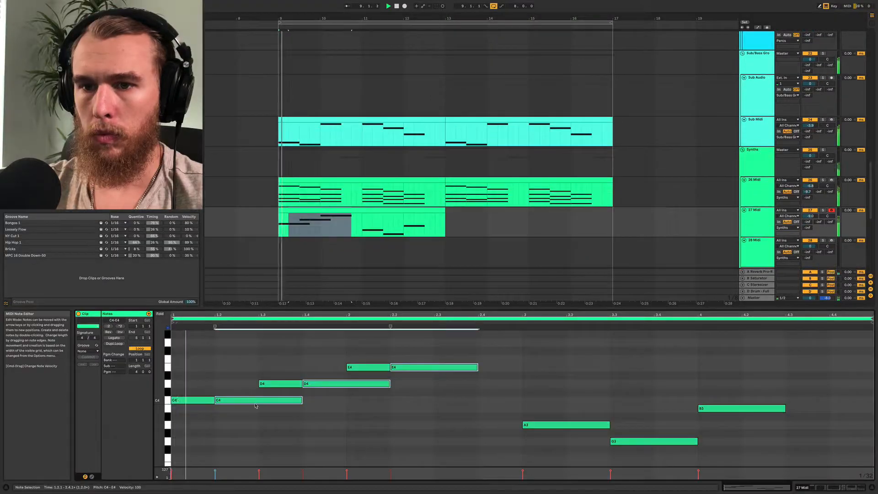
Duplicate the two E4 notes at the start of the second bar in the 27 Midi melody and nudge the copies earlier.
left_click(414, 354)
left_click_drag(389, 362, 348, 371)
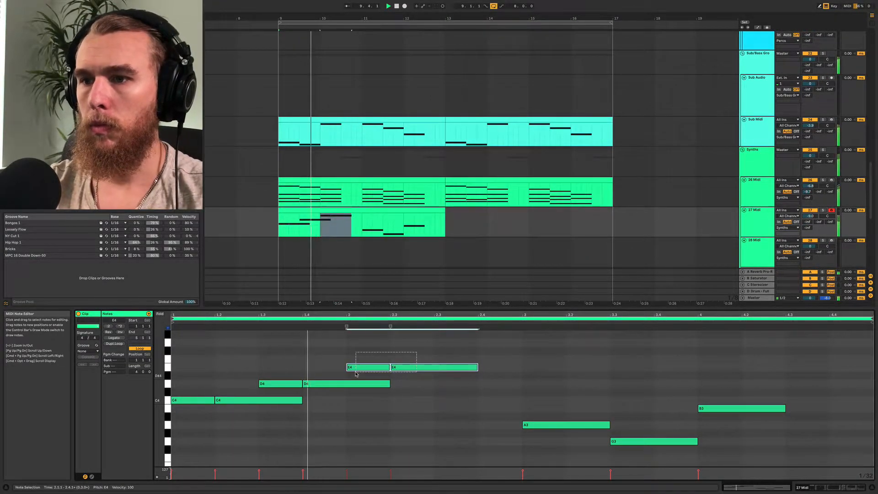
key("super+d")
key("Left")
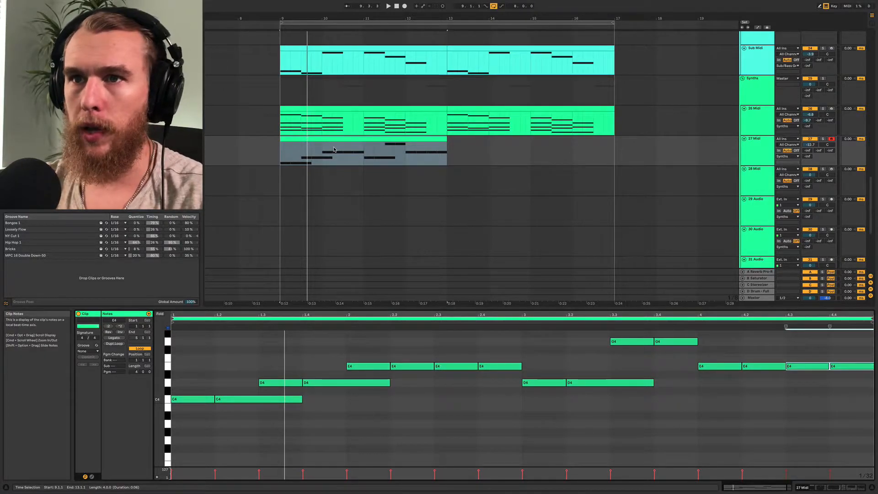
Play back the 27 Midi melody clip and duplicate it to bars 13 through 17.
key("space")
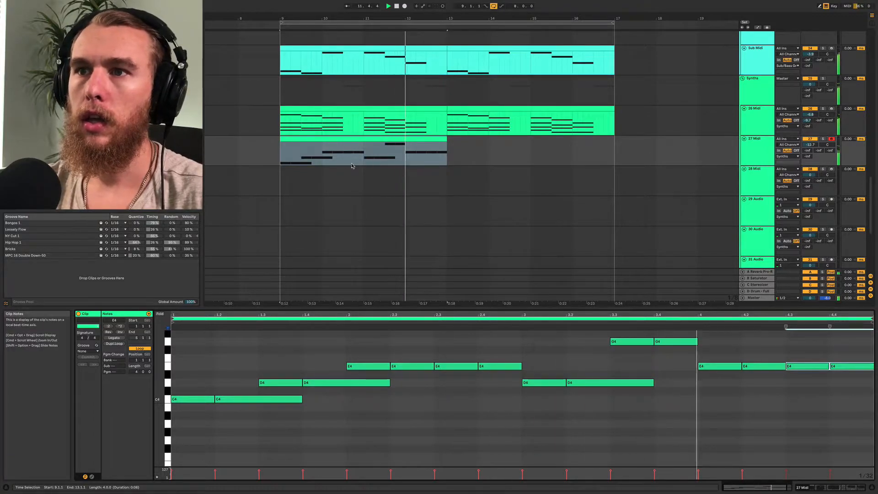
left_click(431, 141)
key("super+d")
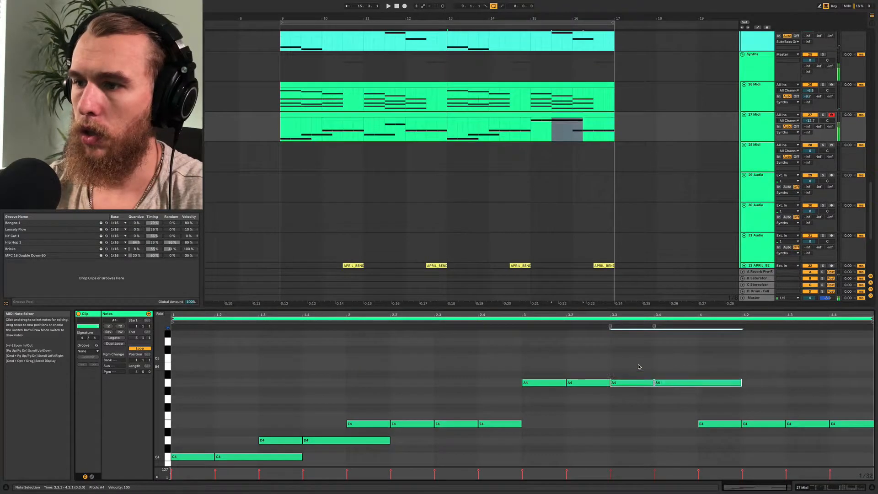
Lower the last two A4 notes of the second 27 Midi clip to G4 and listen to the variation.
left_click_drag(613, 383, 613, 399)
scroll(573, 168, "down", 1)
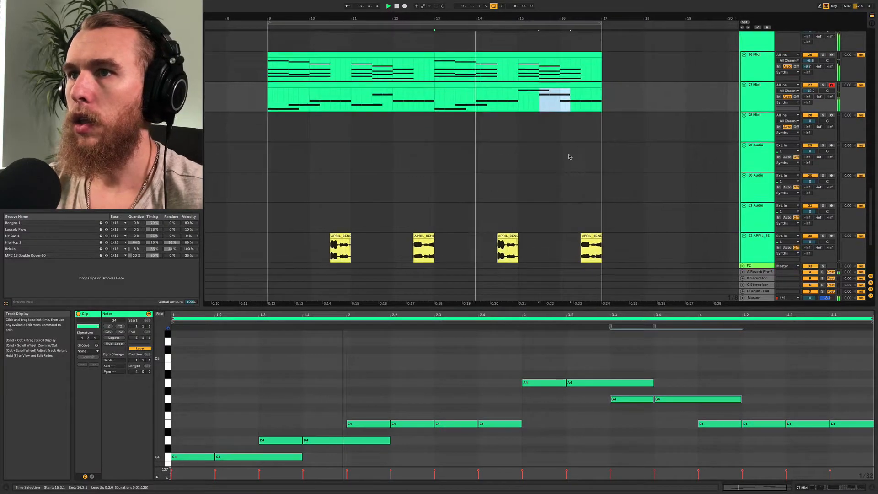
scroll(562, 151, "up", 1)
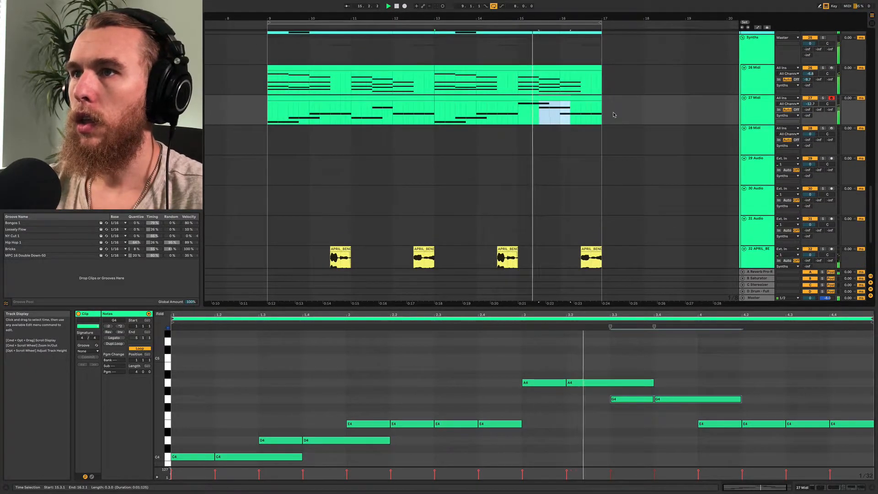
left_click(574, 98)
Play the loop and review the tambourine, Toms, sub and synth tracks across the arrangement.
scroll(760, 195, "down", 5)
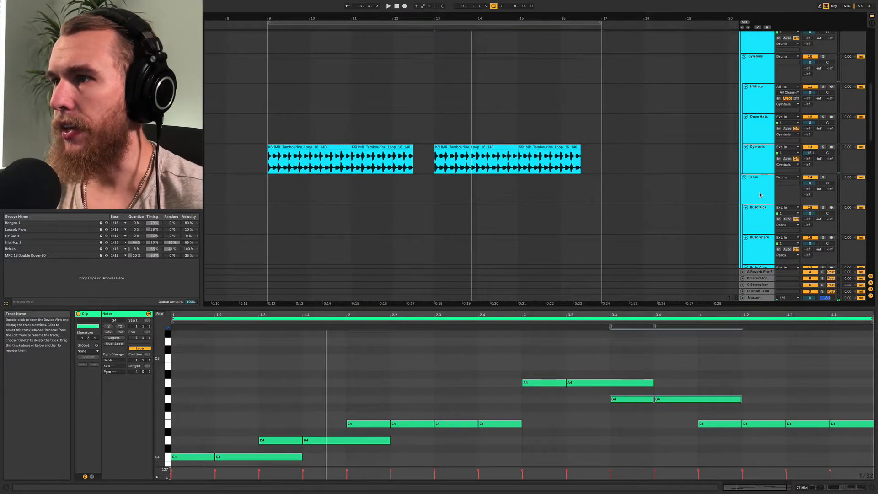
scroll(760, 194, "down", 4)
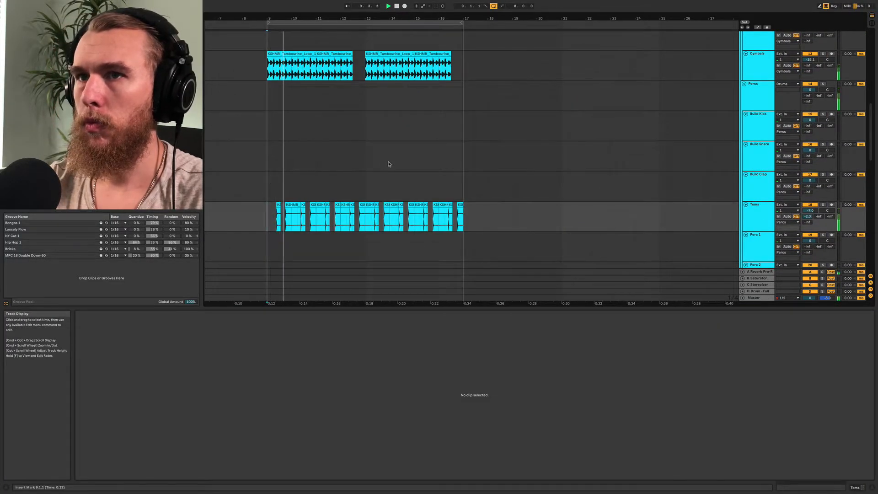
scroll(347, 164, "down", 3)
scroll(347, 165, "left", 2)
scroll(381, 158, "up", 3)
scroll(420, 148, "up", 4)
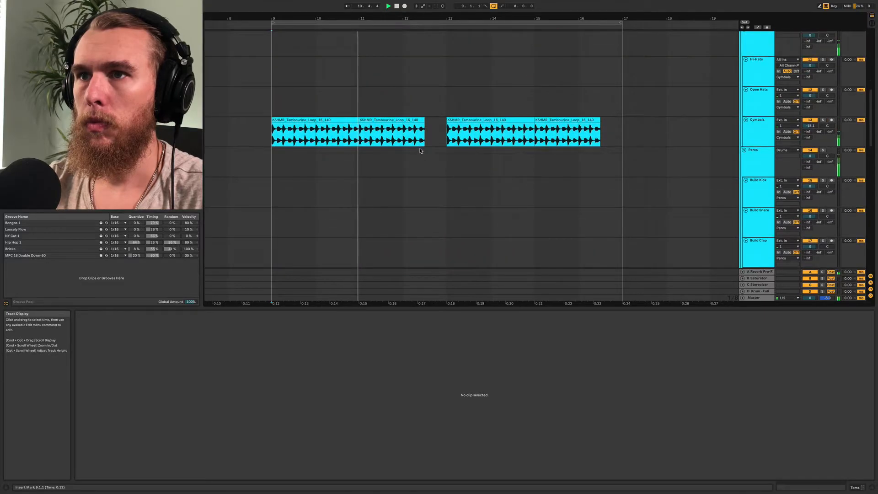
scroll(443, 187, "down", 2)
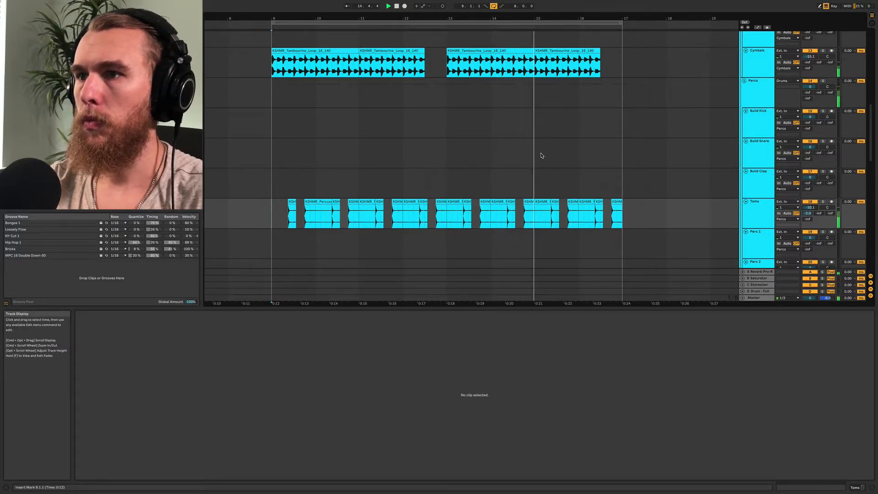
scroll(542, 156, "right", 3)
scroll(542, 155, "down", 3)
scroll(497, 150, "left", 2)
scroll(496, 150, "down", 3)
scroll(396, 128, "down", 10)
scroll(398, 129, "down", 2)
scroll(367, 127, "up", 3)
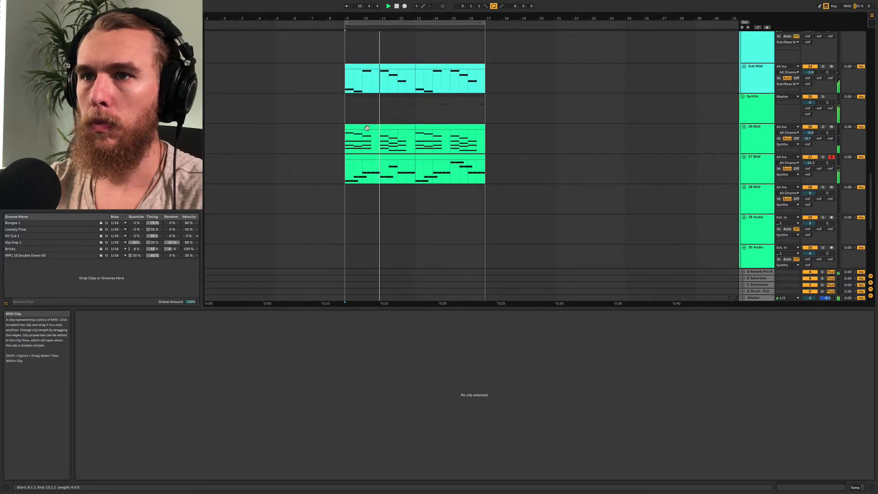
scroll(367, 128, "up", 3)
Load the STR HYBRD Blasted preset in Serum on the 27 Midi track and adjust the track's volume.
left_click(702, 183)
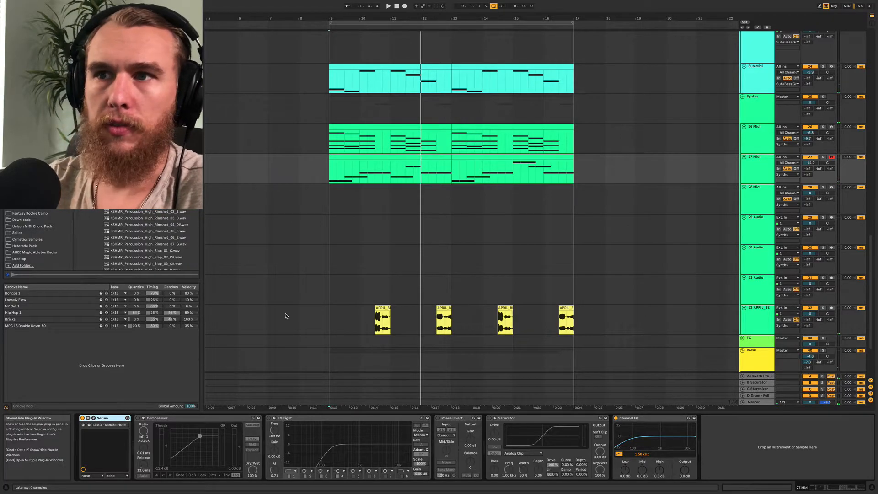
left_click(823, 157)
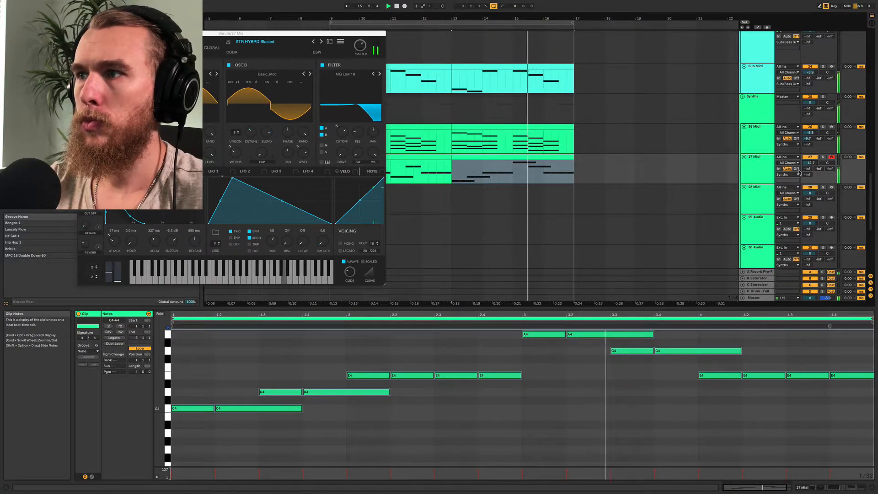
left_click_drag(810, 163, 811, 163)
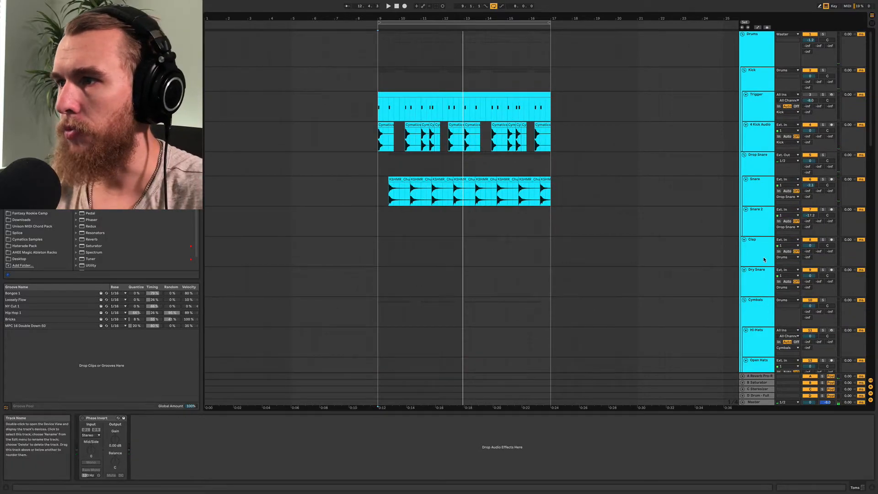
Place a KSHMR sample at bar 10 on the Clap track and lower the track's volume to about -8 dB.
left_click(757, 279)
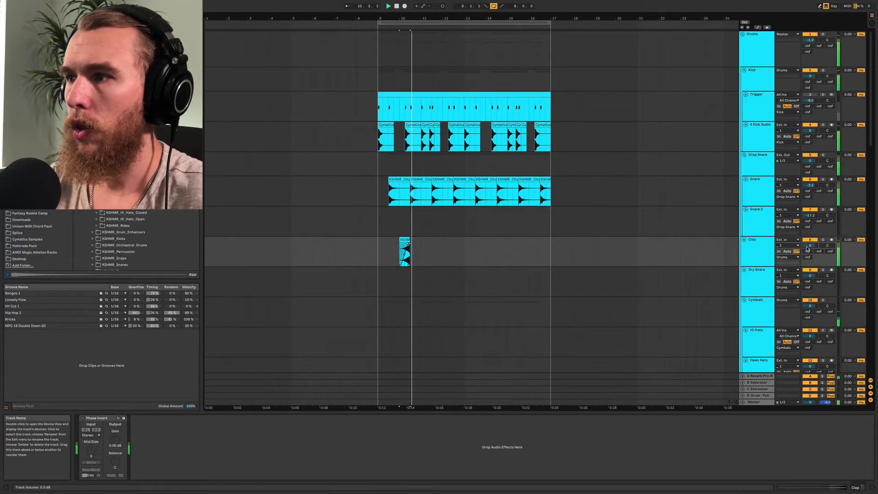
left_click_drag(808, 248, 808, 263)
key("space")
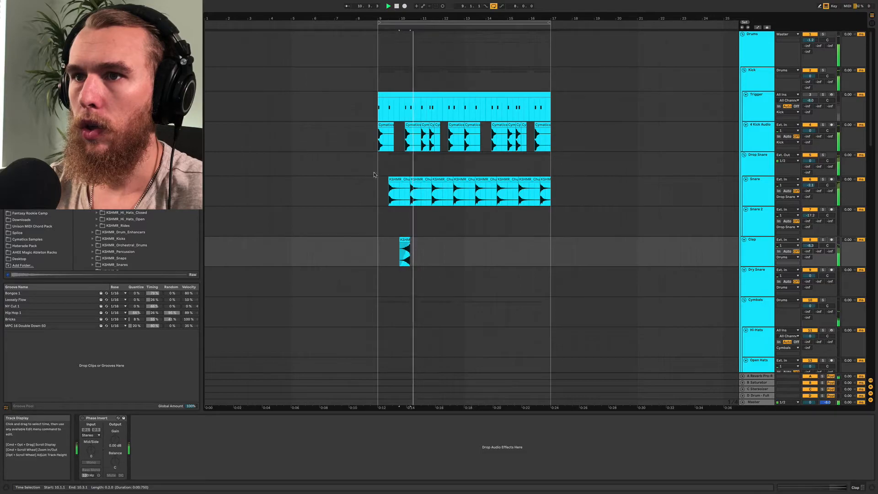
Close the sub's Serum window and cut the Sub Midi clips to leave a gap at the end of every second bar.
scroll(396, 170, "down", 10)
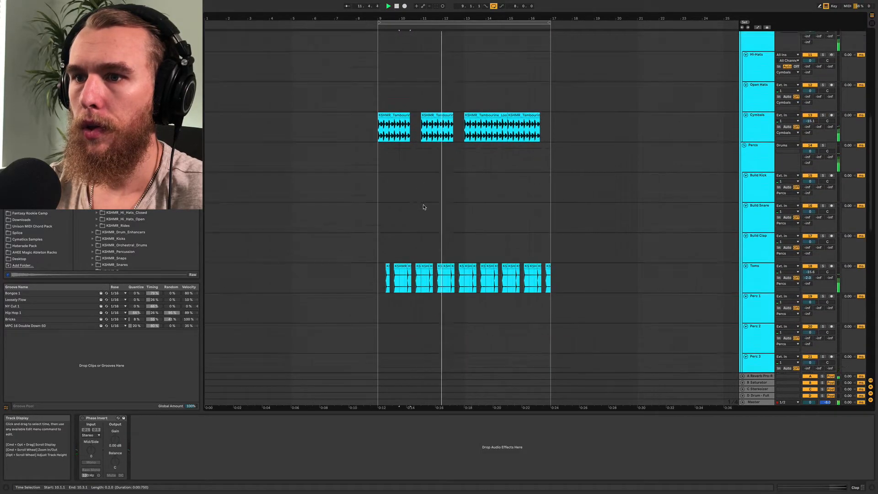
left_click(420, 251)
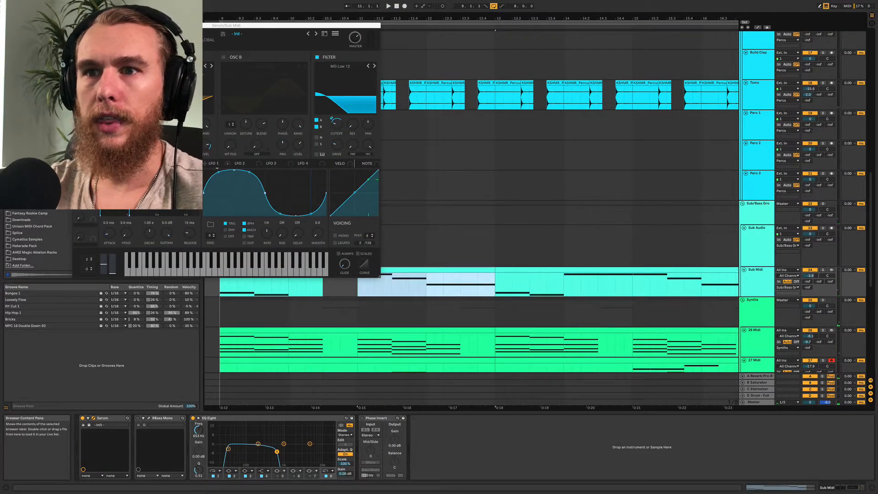
left_click(76, 25)
left_click_drag(215, 251, 346, 297)
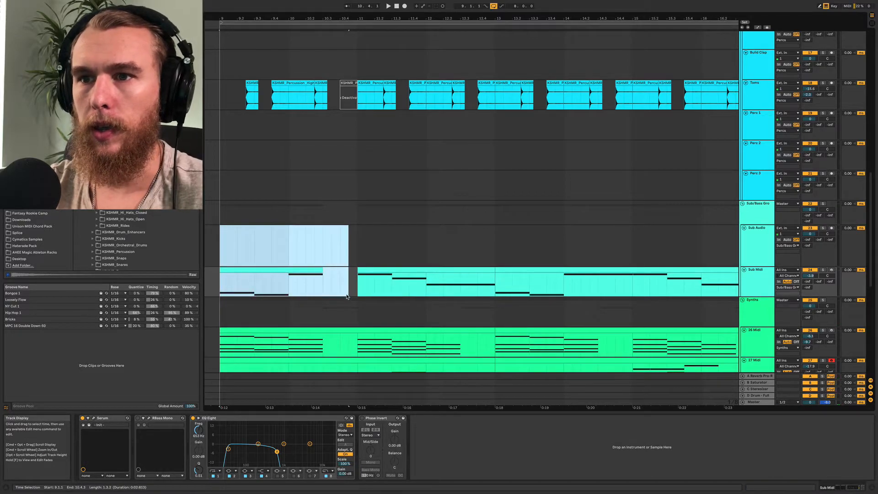
left_click_drag(461, 287, 512, 281)
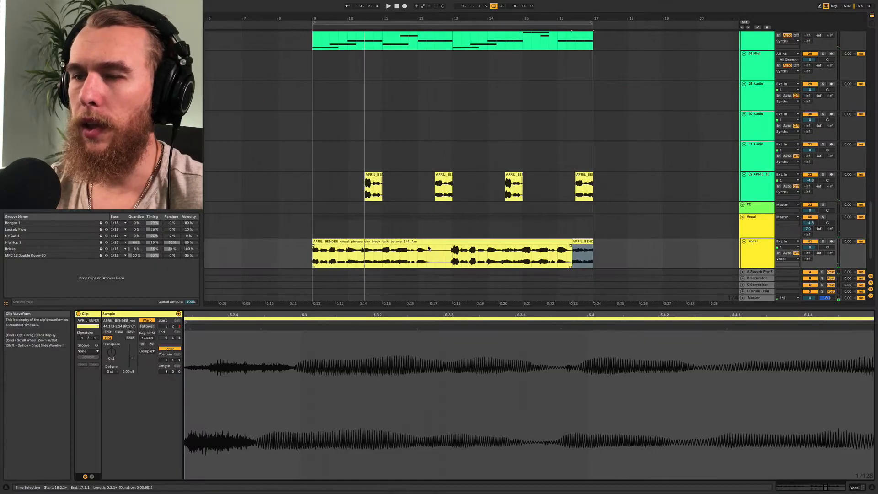
Select the split-off slice at the end of the Vocal track, check its transpose setting and play it back.
scroll(657, 198, "up", 3)
scroll(656, 198, "down", 2)
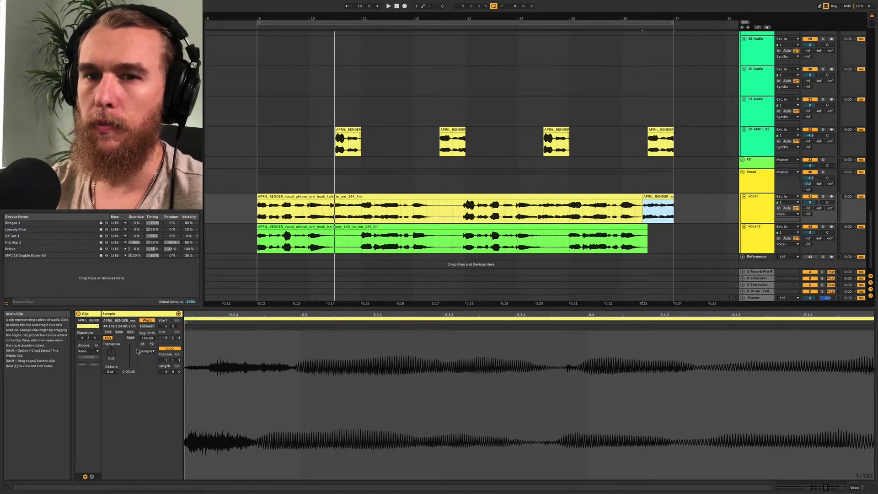
left_click(112, 358)
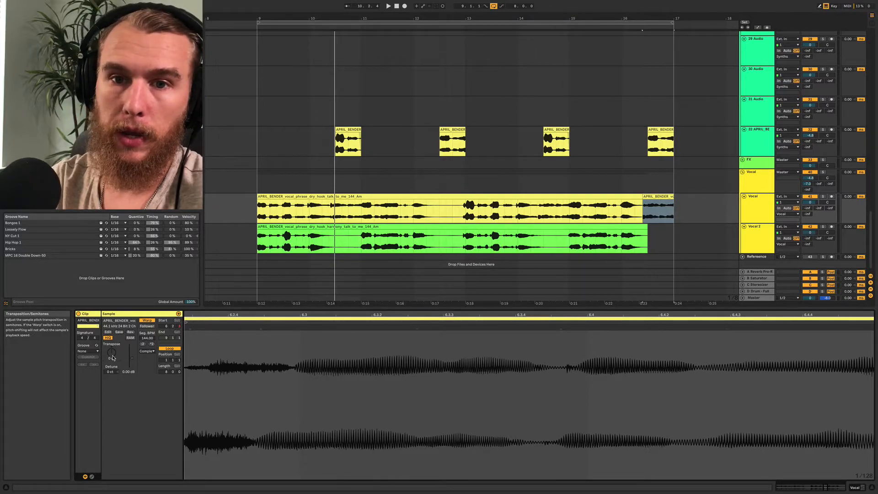
left_click(661, 204)
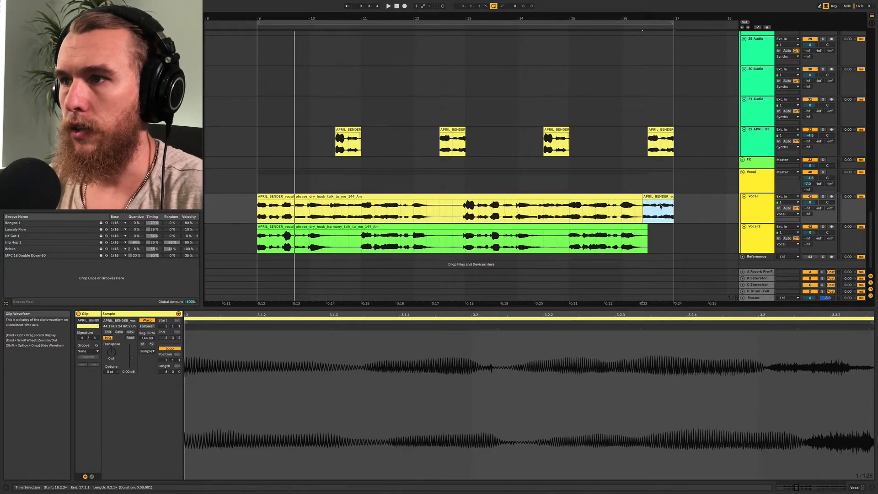
left_click(641, 219)
key("space")
left_click(664, 202)
key("space")
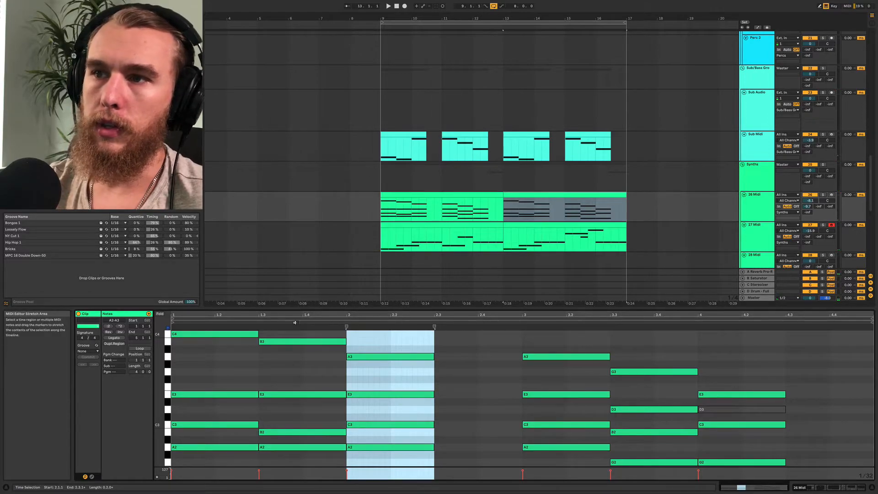
Copy the two lowest notes of the last three chords in the second 26 Midi clip up an octave.
left_click_drag(382, 211, 442, 210)
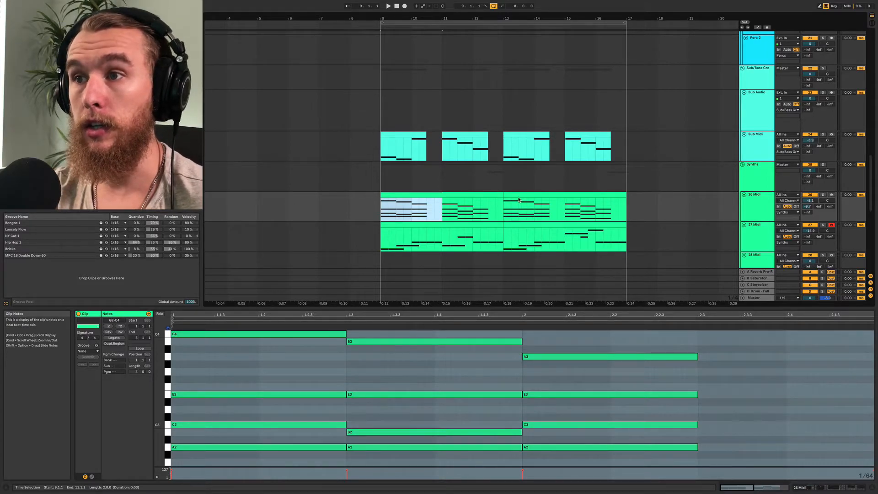
left_click_drag(552, 452, 760, 404)
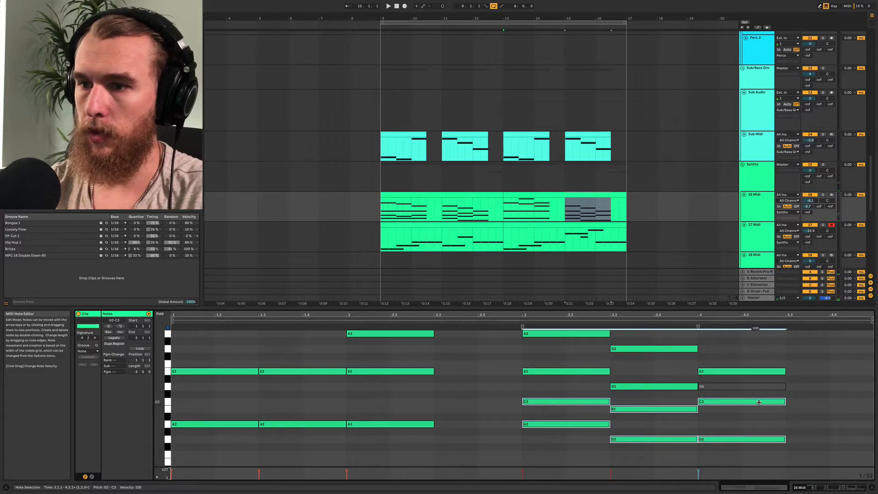
key("shift+Up")
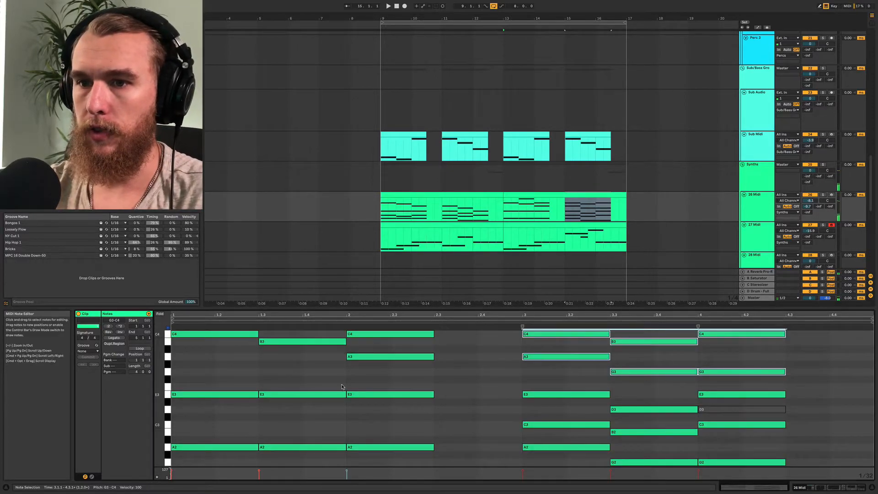
Check FabFilter Pro-C 2 on the Sub/Bass Group during playback and close its window.
scroll(363, 394, "up", 1)
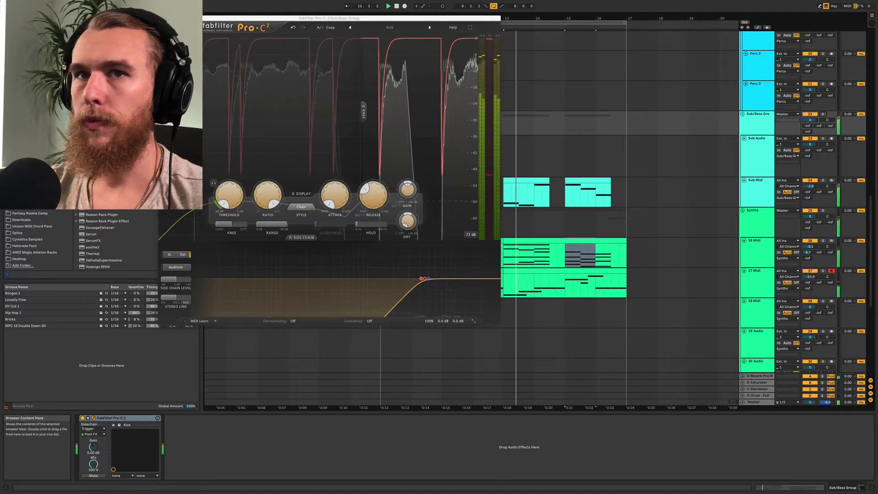
key("super+w")
scroll(539, 157, "up", 10)
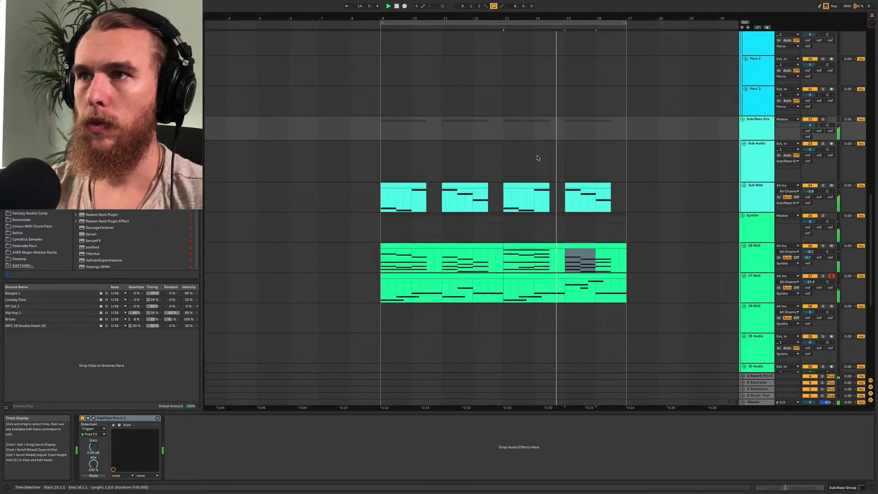
Check the drum and percussion tracks during playback and set the 4 Kick Audio track's volume to -3.0 dB.
scroll(538, 158, "down", 1)
scroll(538, 157, "down", 10)
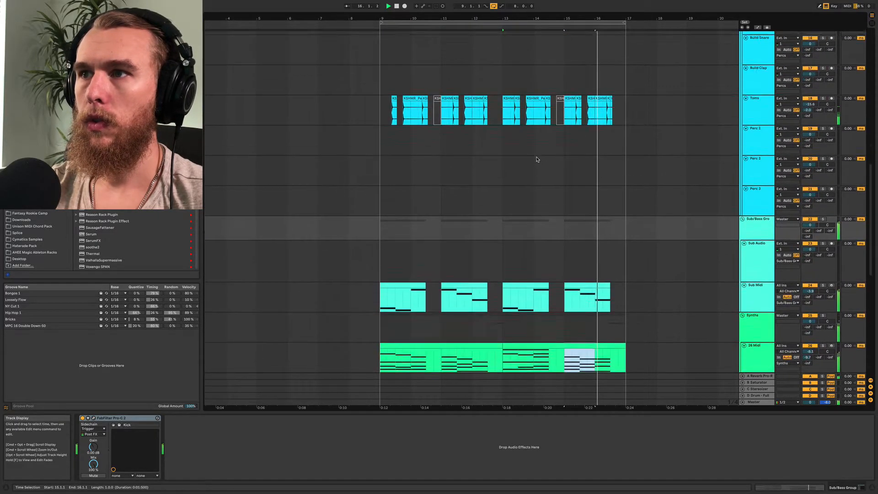
scroll(538, 160, "up", 20)
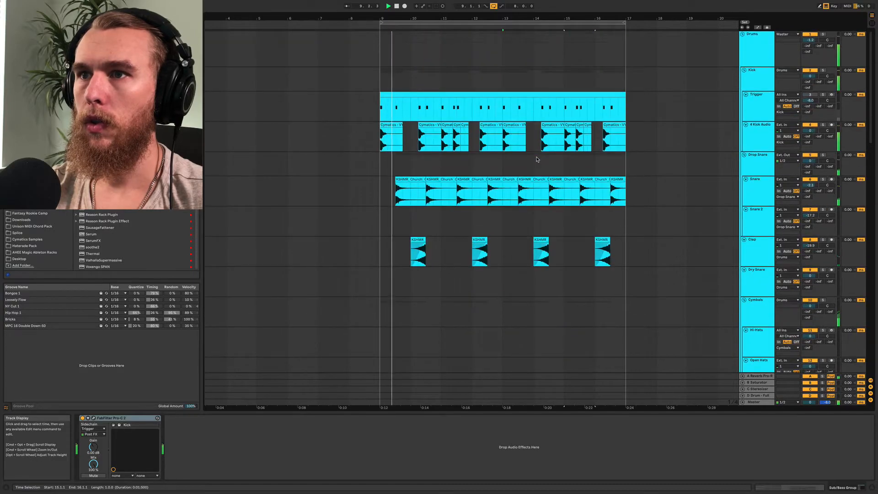
scroll(873, 100, "down", 1)
left_click_drag(815, 119, 814, 133)
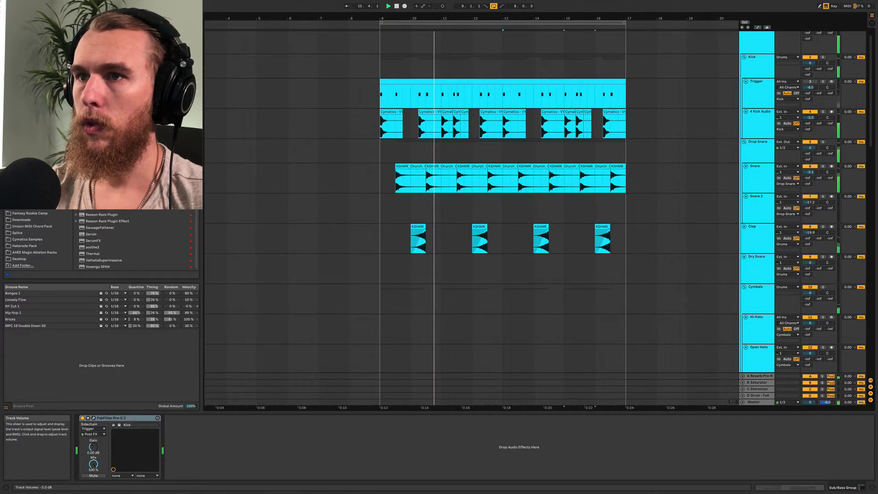
Review the synth, vocal chop and vocal tracks to the loop's end and select the eight-bar section from 9.1.1 to 17.1.1.
scroll(506, 128, "down", 20)
scroll(507, 128, "down", 5)
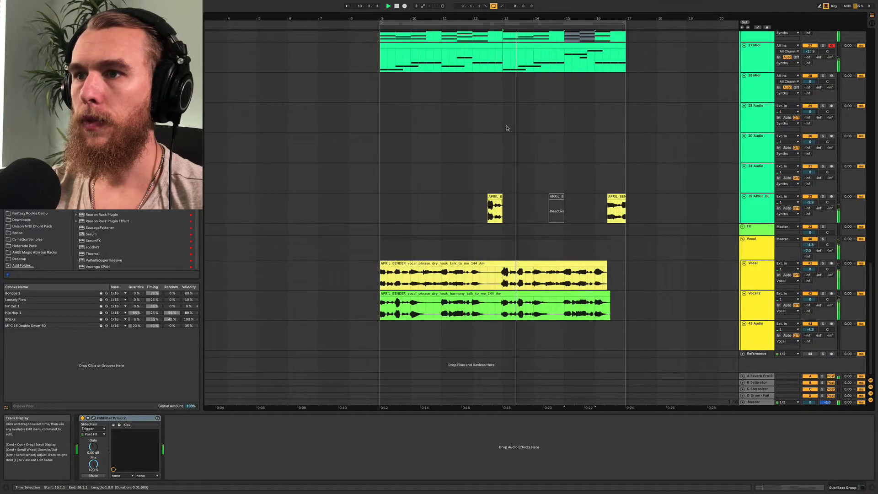
scroll(508, 128, "right", 5)
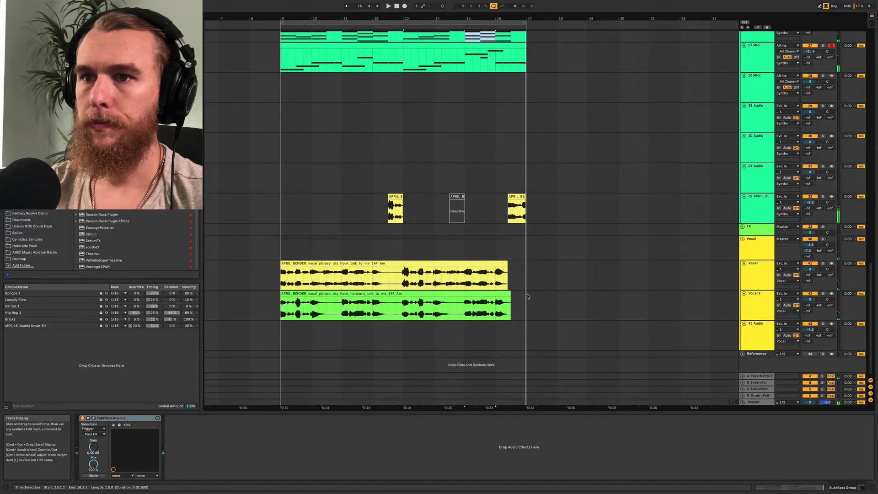
left_click_drag(333, 251, 273, 206)
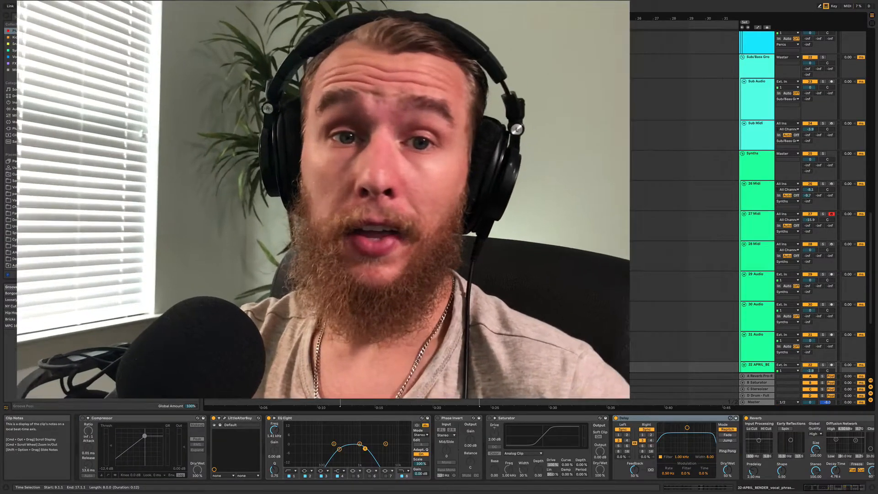